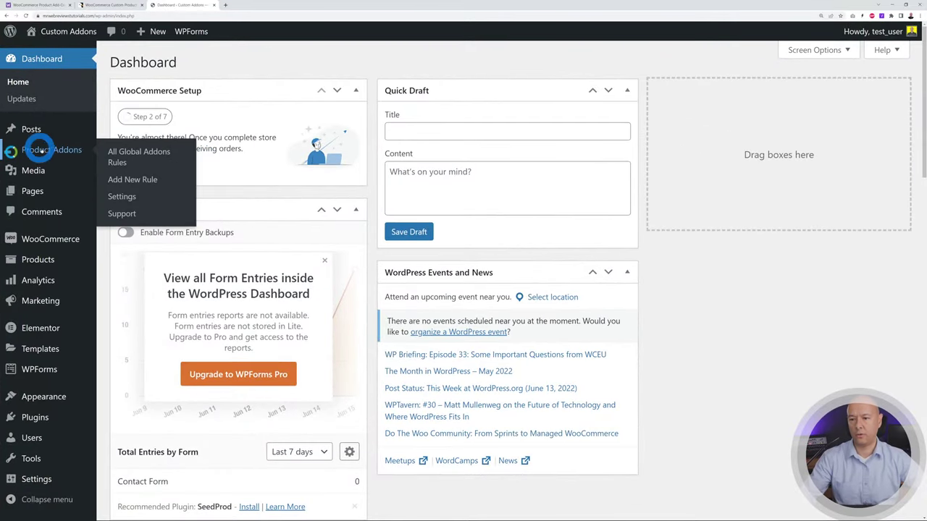
Check the empty Global Addons Rules list, then go to the All Products list
left_click(53, 150)
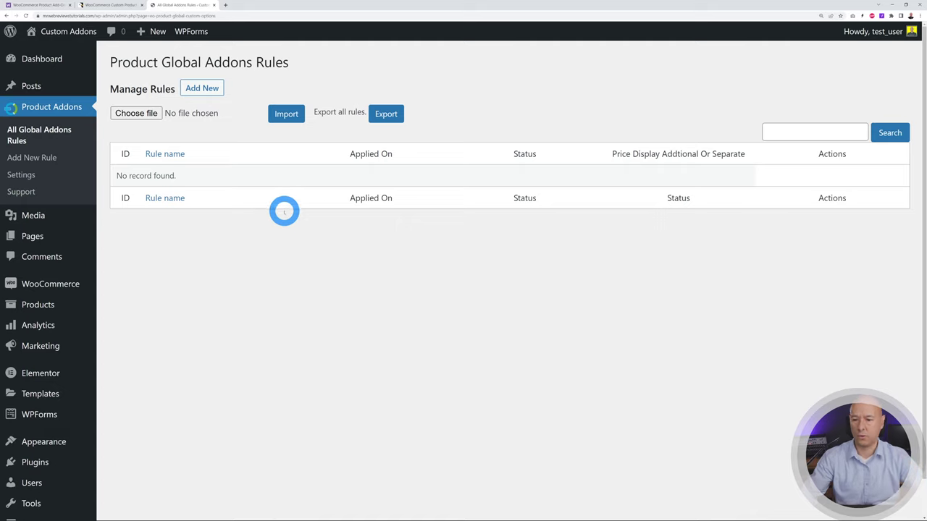
left_click(51, 306)
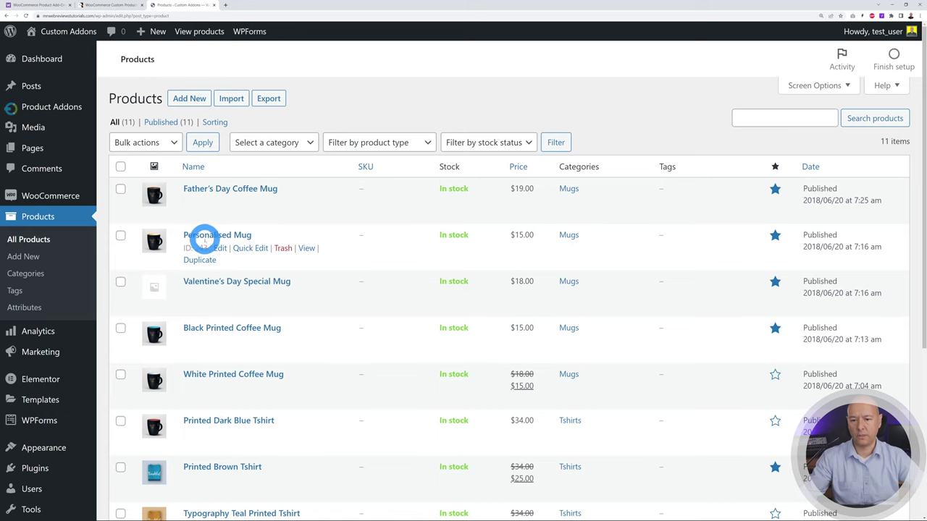
Edit the Personalised Mug and enable Exclude Global Options in its custom options
left_click(227, 235)
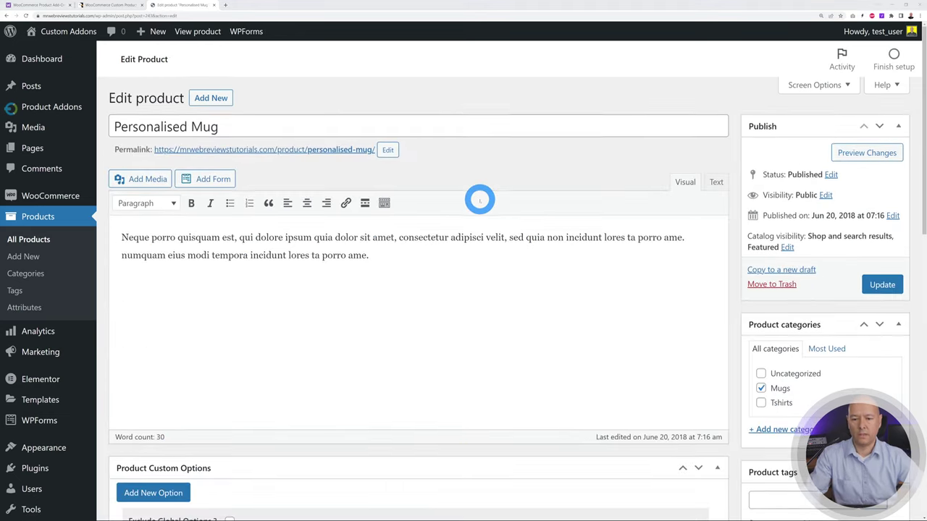
scroll(477, 199, "down", 3)
scroll(483, 212, "down", 1)
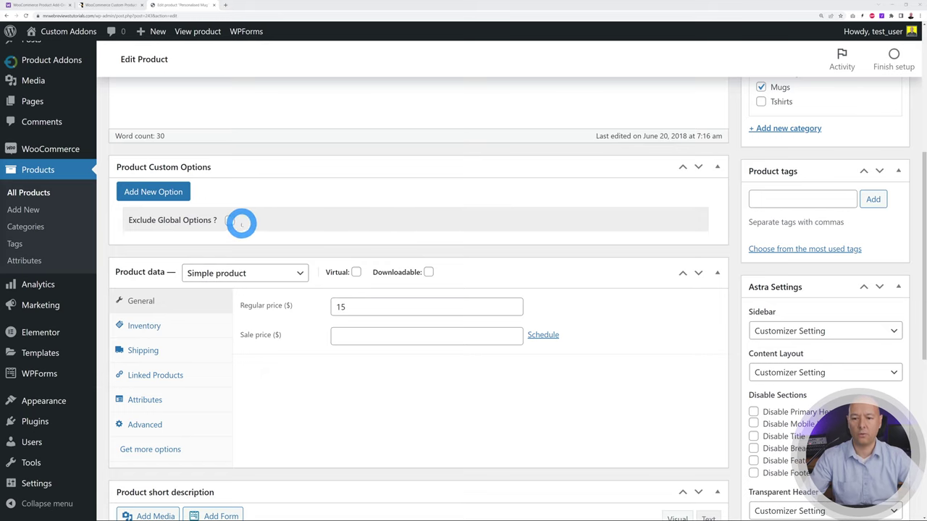
left_click(240, 223)
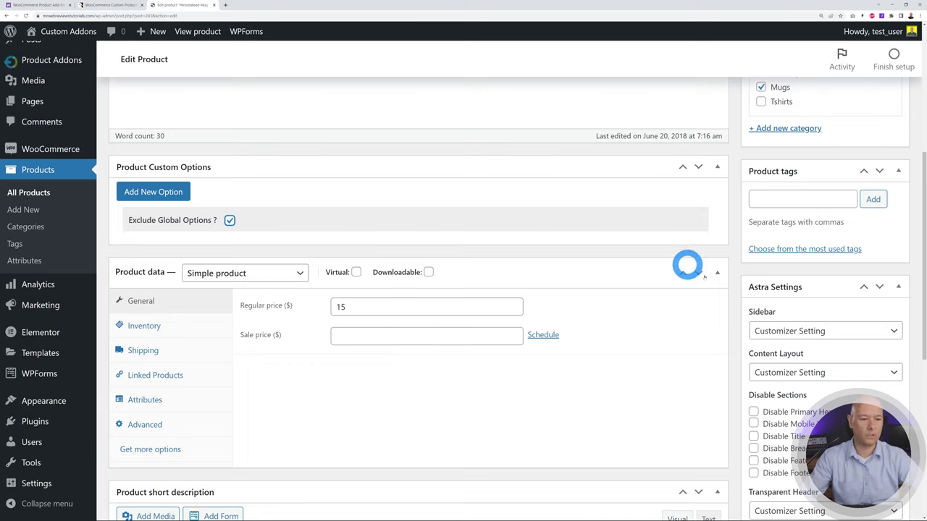
Open the mug's Preview Changes link in a new browser tab
scroll(695, 268, "up", 4)
right_click(854, 155)
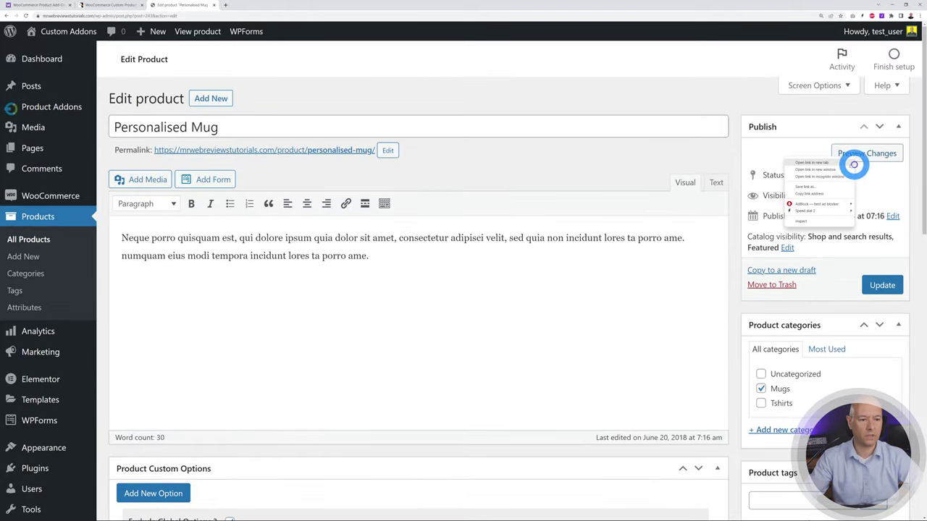
left_click(839, 164)
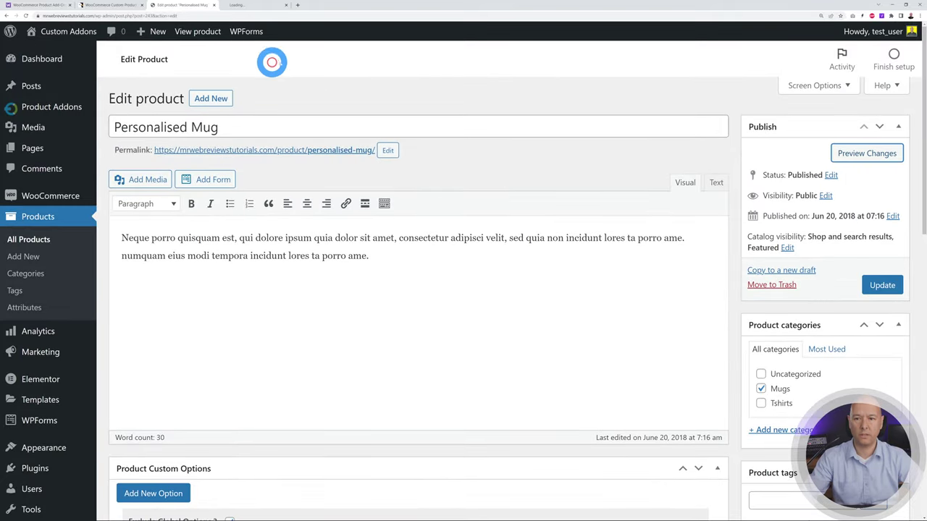
Review the mug's preview showing only the $15.00 price, then return to the editor
left_click(261, 7)
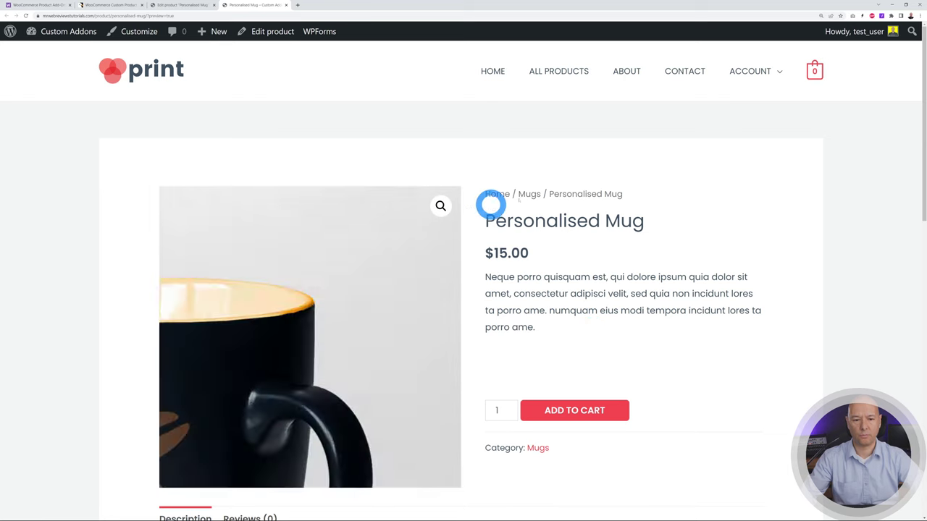
scroll(762, 278, "down", 1)
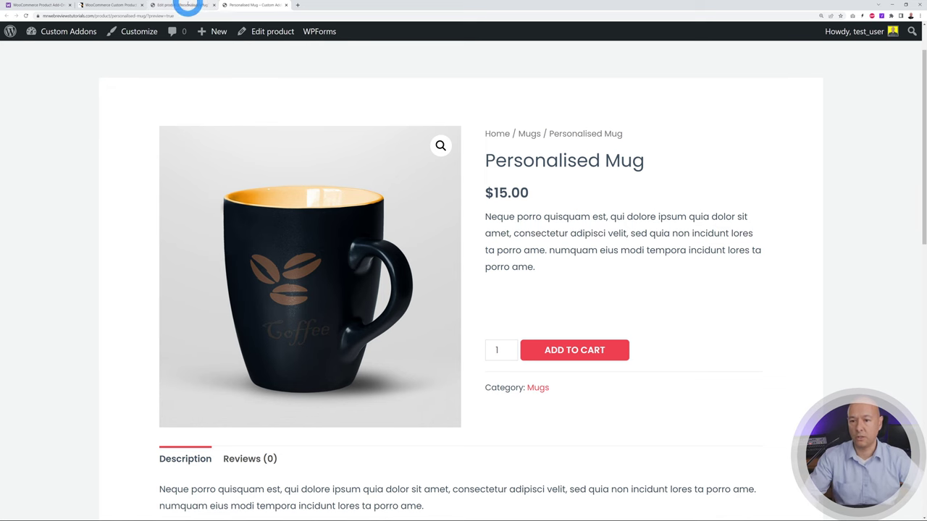
left_click(185, 5)
Add a new custom option titled Engraving with a single-line Field input type
scroll(367, 340, "down", 1)
scroll(367, 340, "down", 3)
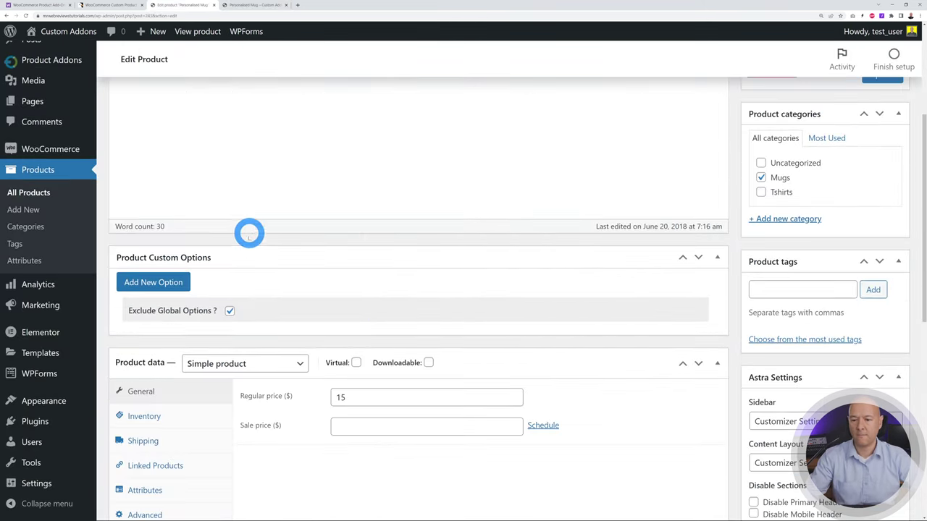
left_click(177, 282)
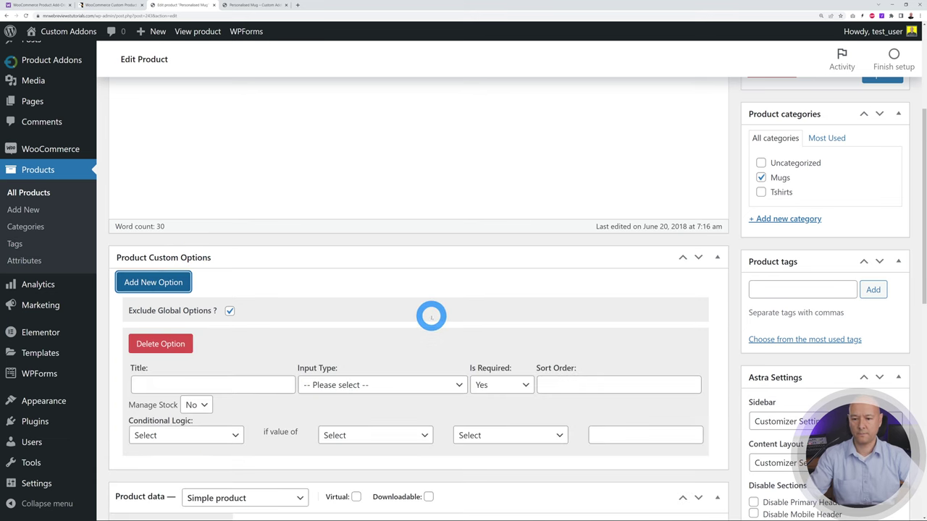
scroll(431, 316, "down", 2)
left_click(266, 233)
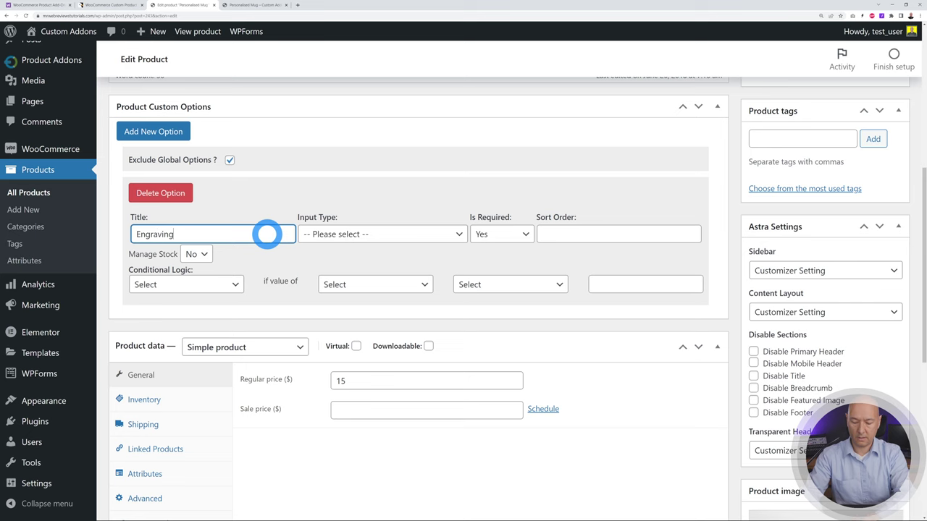
left_click(352, 234)
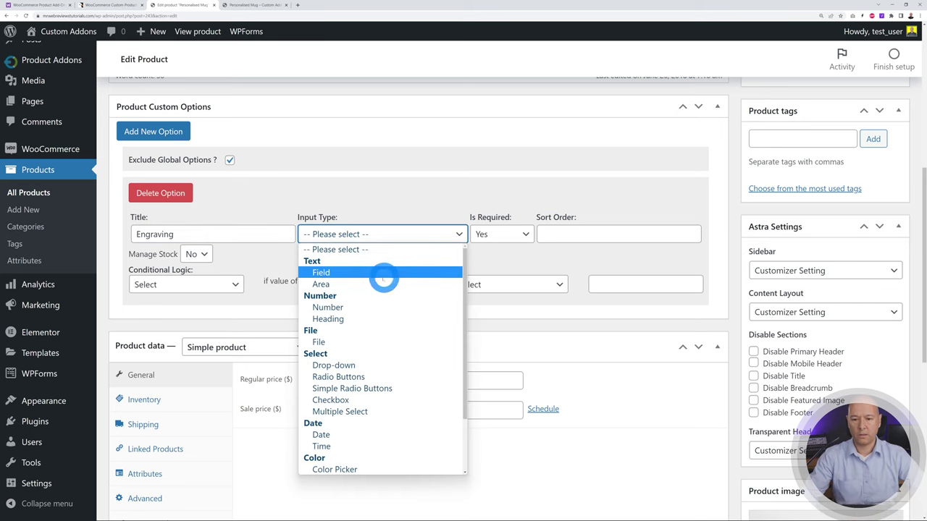
left_click(375, 273)
Make Engraving required with a fixed price of 5
scroll(572, 232, "down", 1)
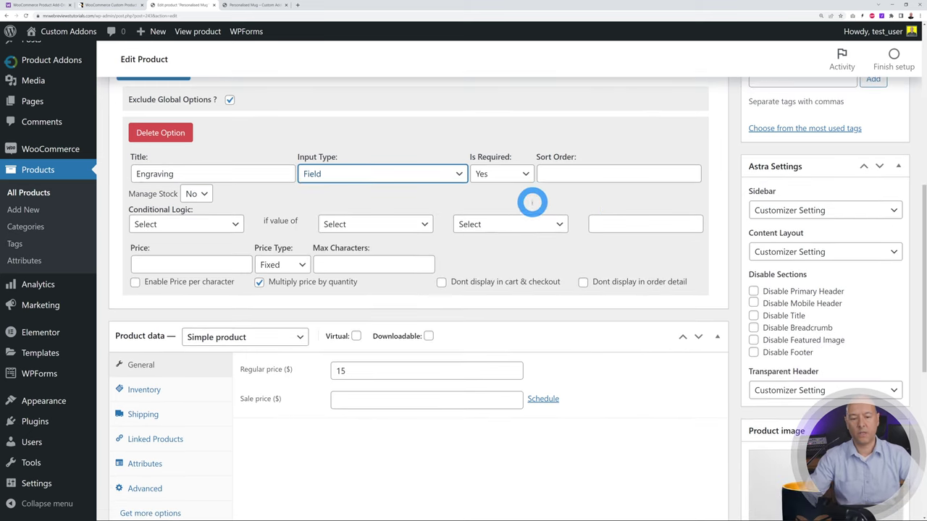
left_click(528, 176)
left_click(528, 175)
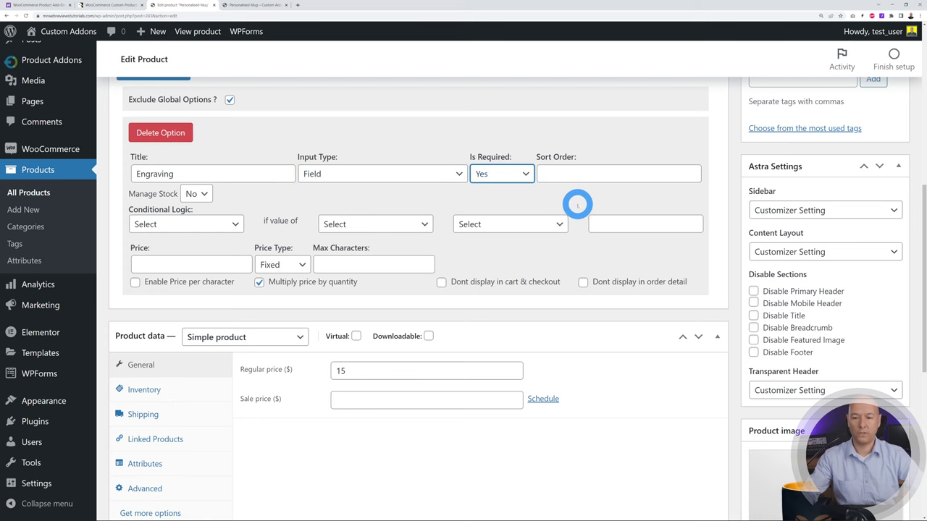
scroll(577, 205, "down", 1)
scroll(578, 205, "down", 1)
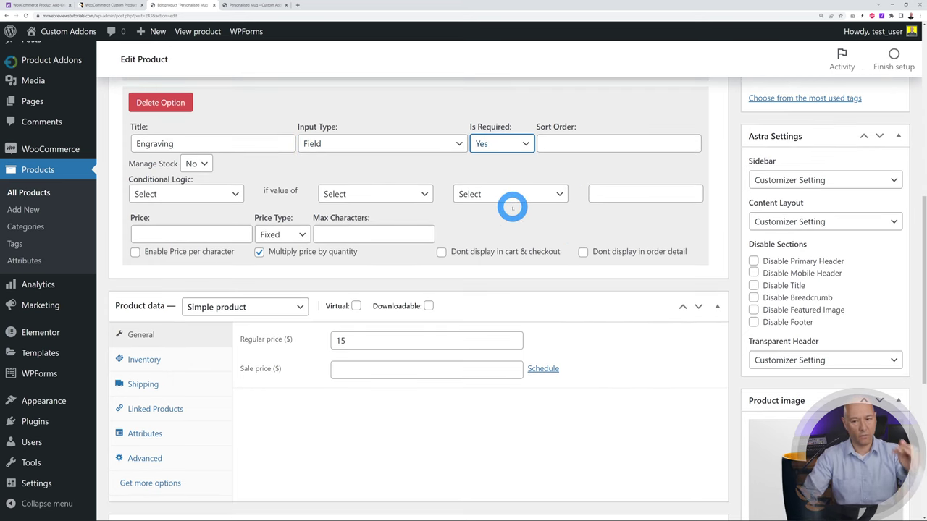
left_click(190, 233)
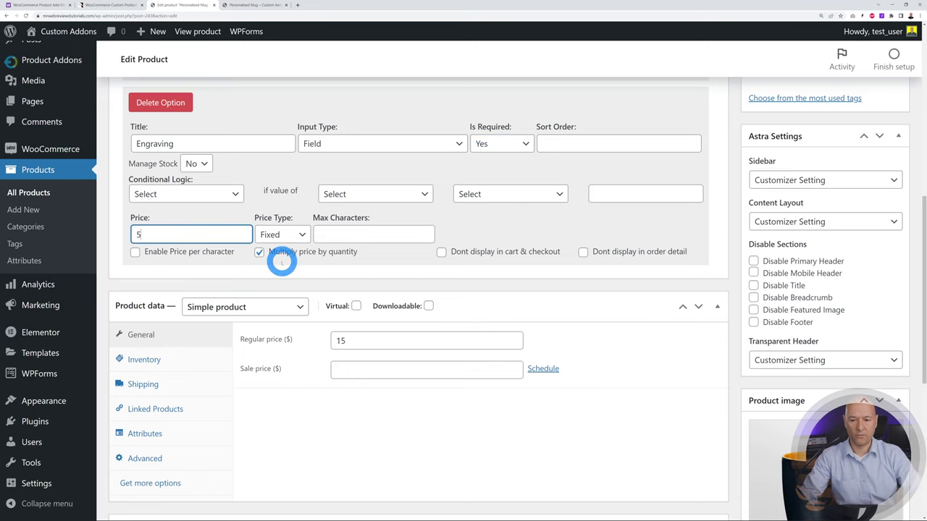
type("5")
left_click(298, 235)
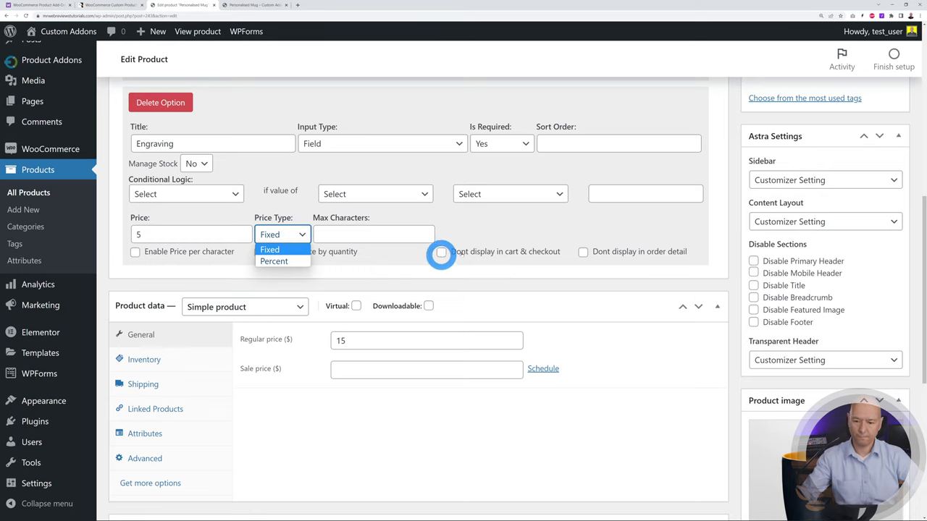
left_click(372, 254)
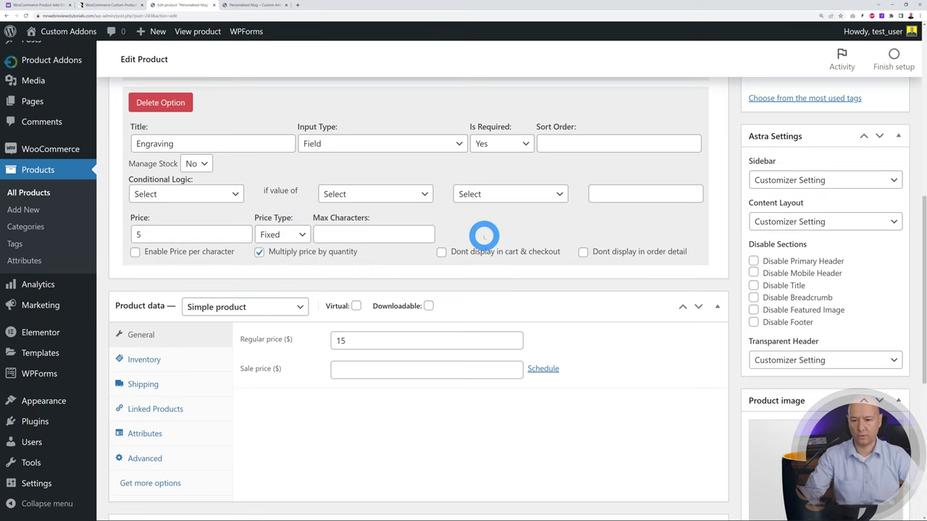
scroll(661, 218, "up", 10)
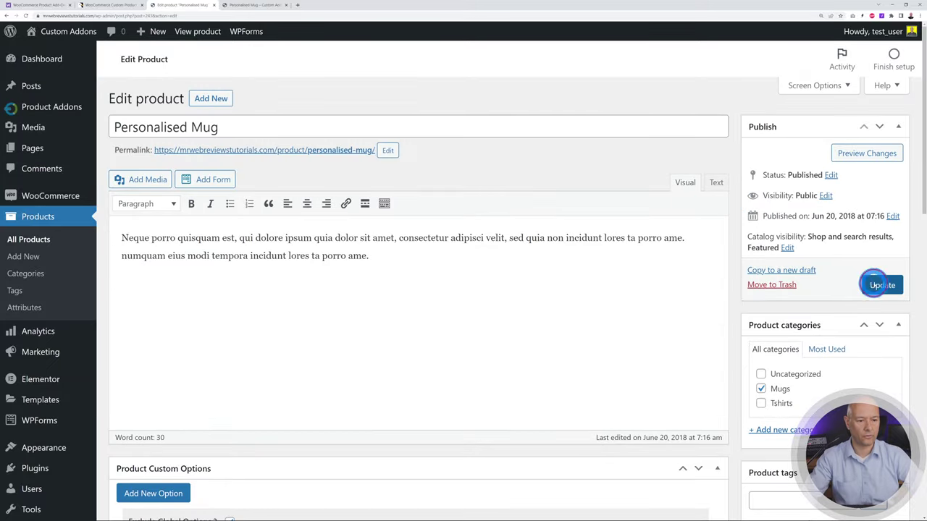
Update the mug, reload its storefront page, enter 'Type whatever you want' as engraving and add to cart ($20.00)
left_click(884, 284)
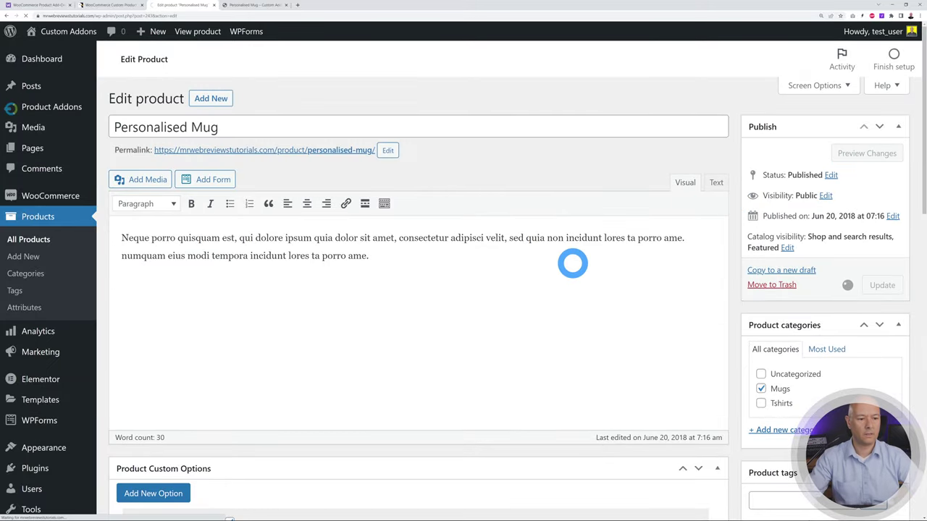
left_click(255, 5)
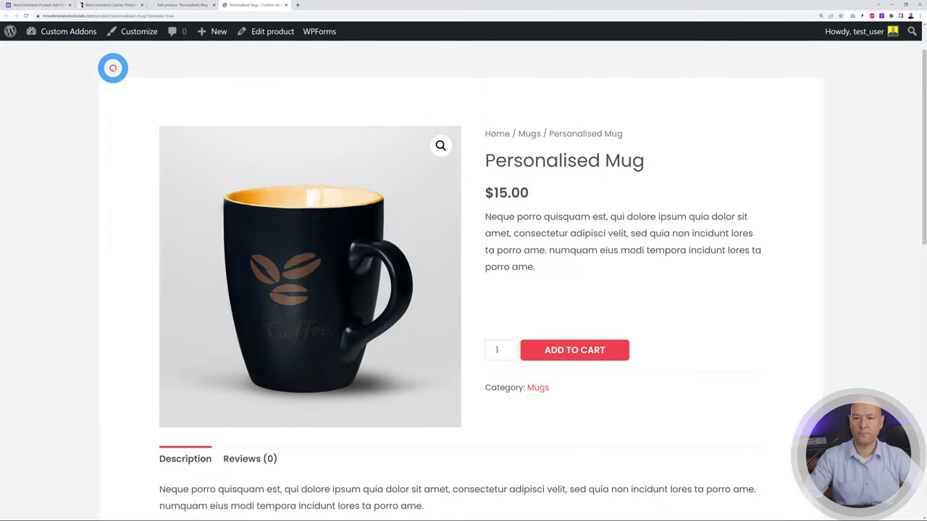
left_click(26, 15)
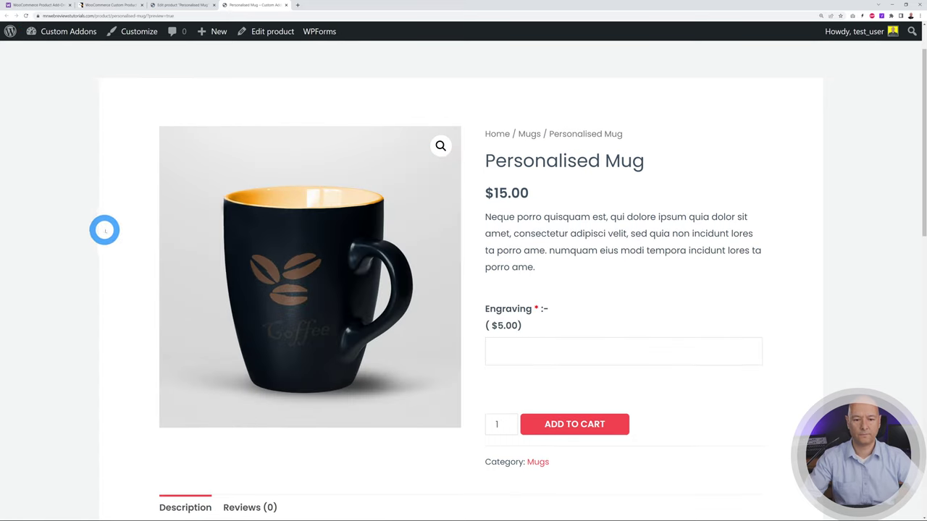
scroll(768, 237, "down", 1)
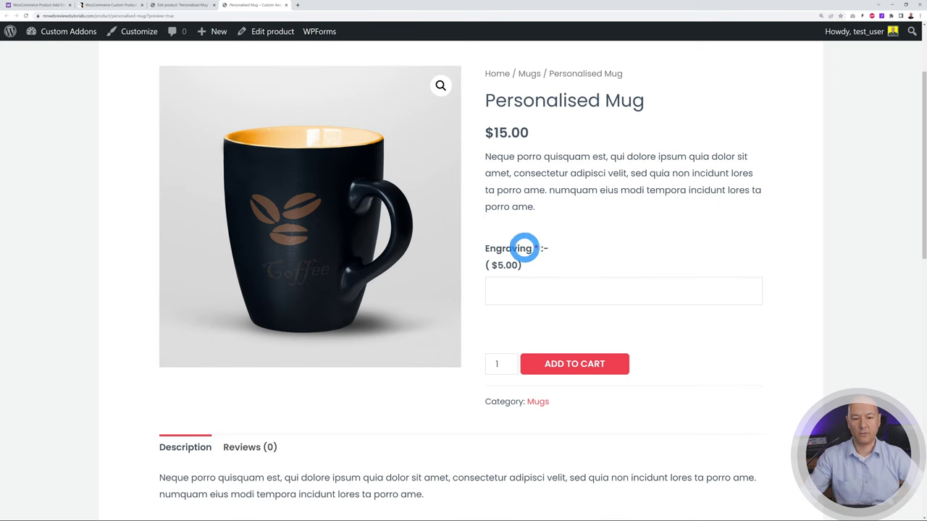
left_click(605, 294)
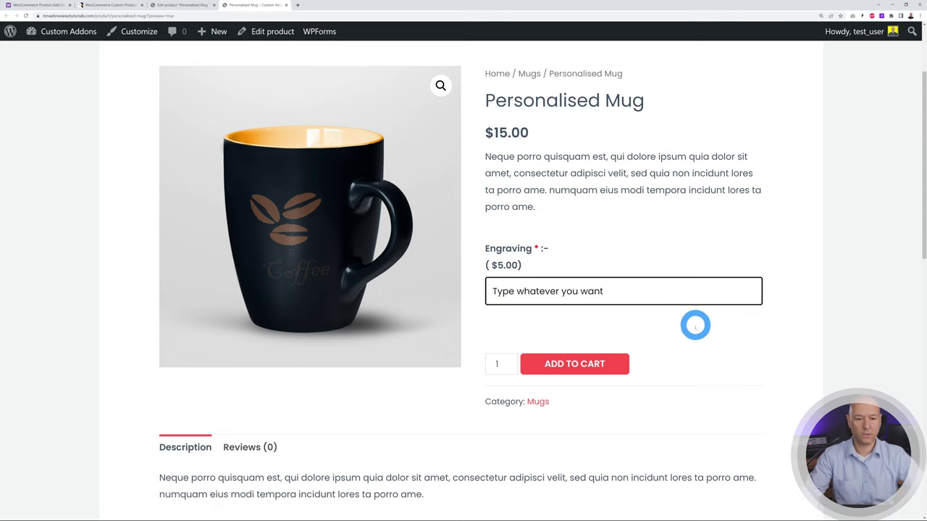
left_click(695, 325)
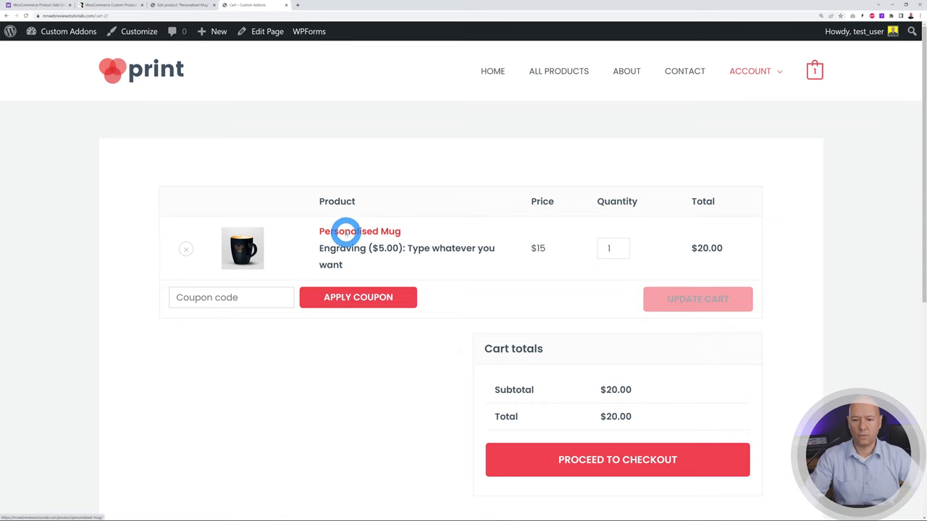
Go back to the Personalised Mug product page showing the empty $5.00 Engraving field
left_click(346, 231)
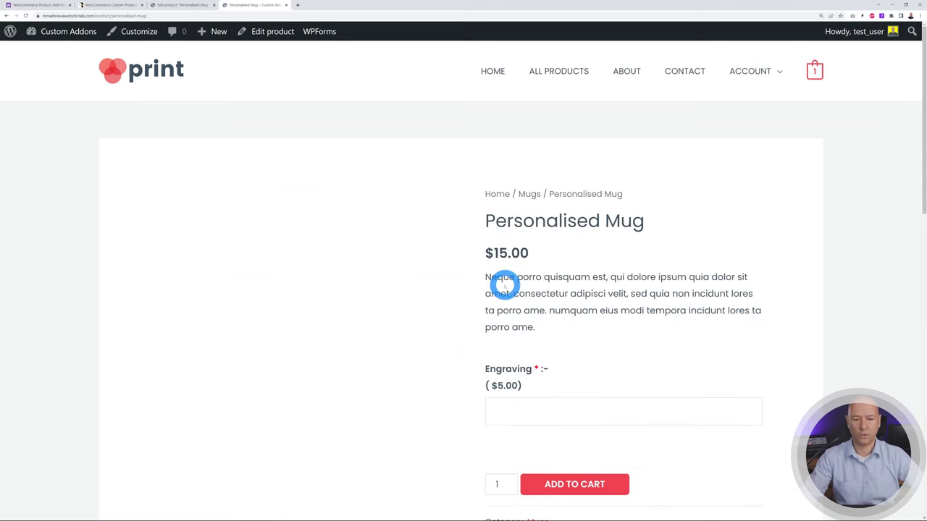
scroll(706, 315, "down", 1)
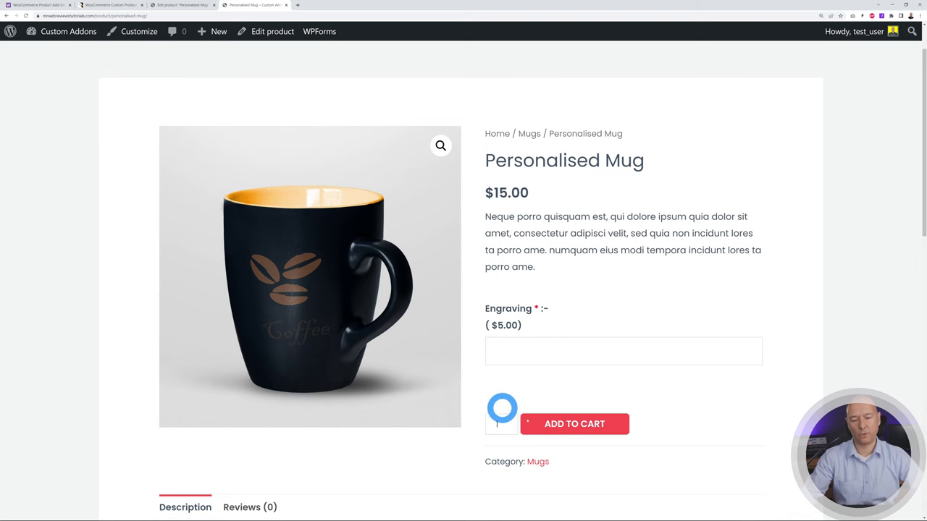
scroll(648, 219, "down", 1)
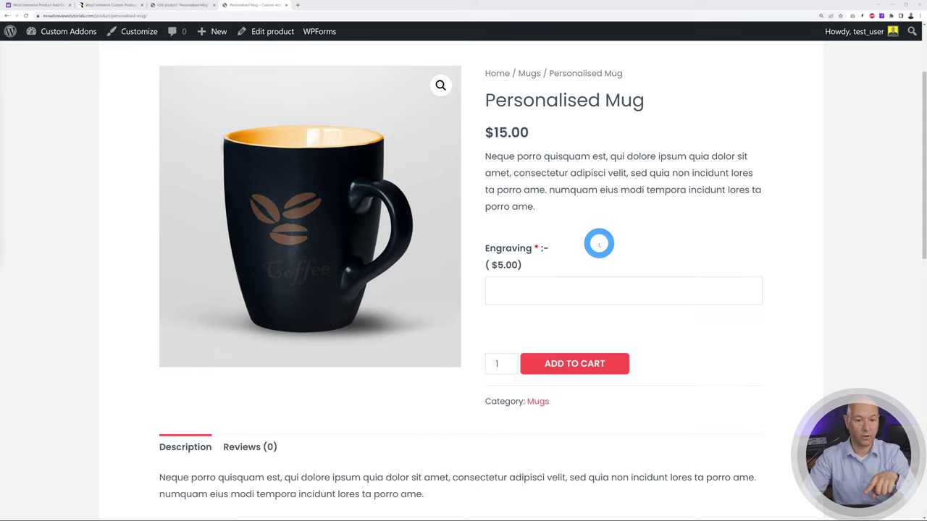
Back in the mug's editor, delete the Engraving option and confirm
left_click(177, 5)
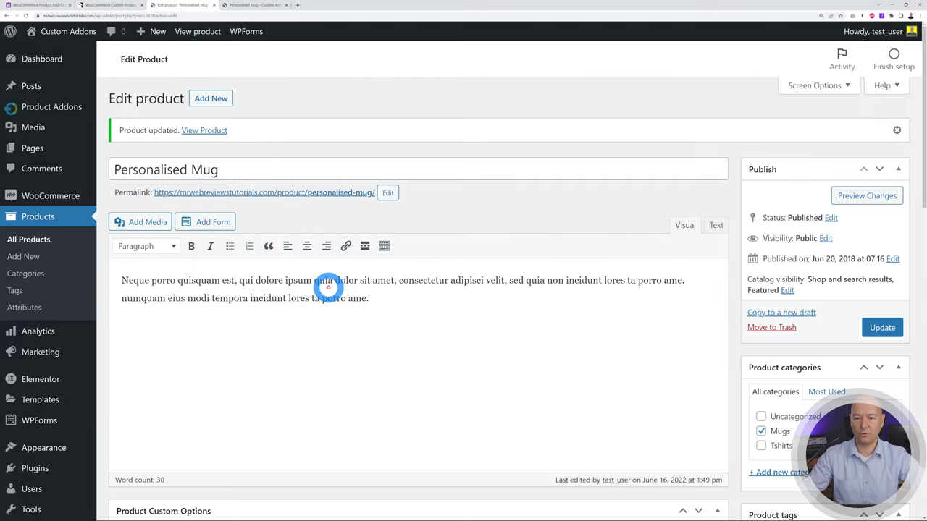
scroll(328, 287, "down", 4)
scroll(442, 374, "down", 1)
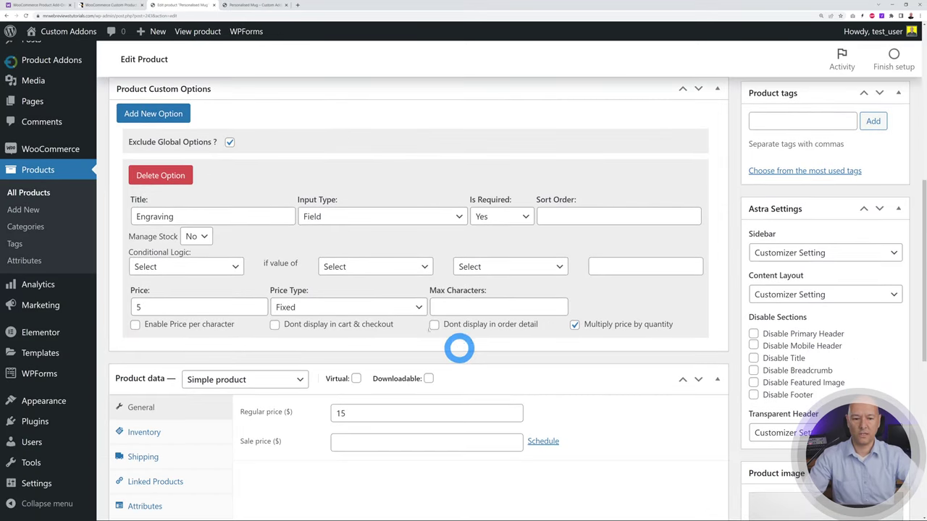
left_click(173, 175)
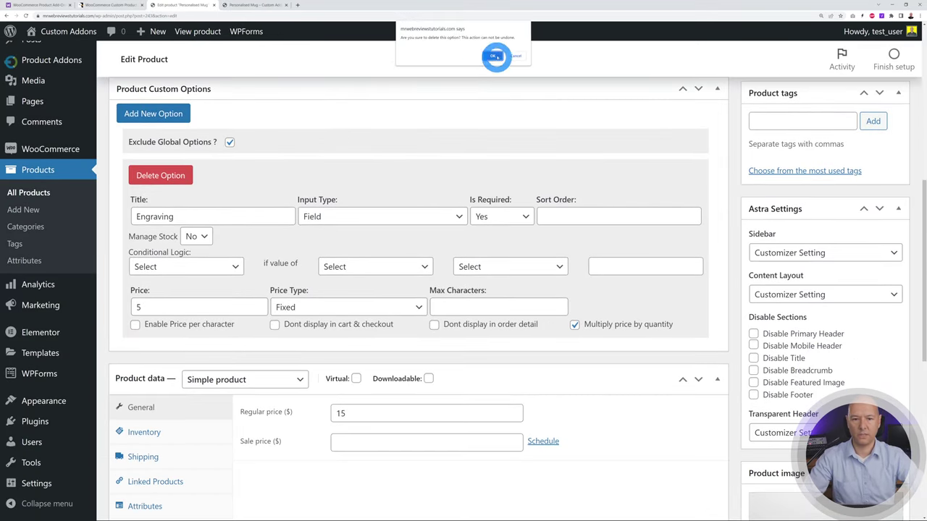
left_click(499, 56)
Add a Customization drop-down option and untick Exclude Global Options
left_click(178, 297)
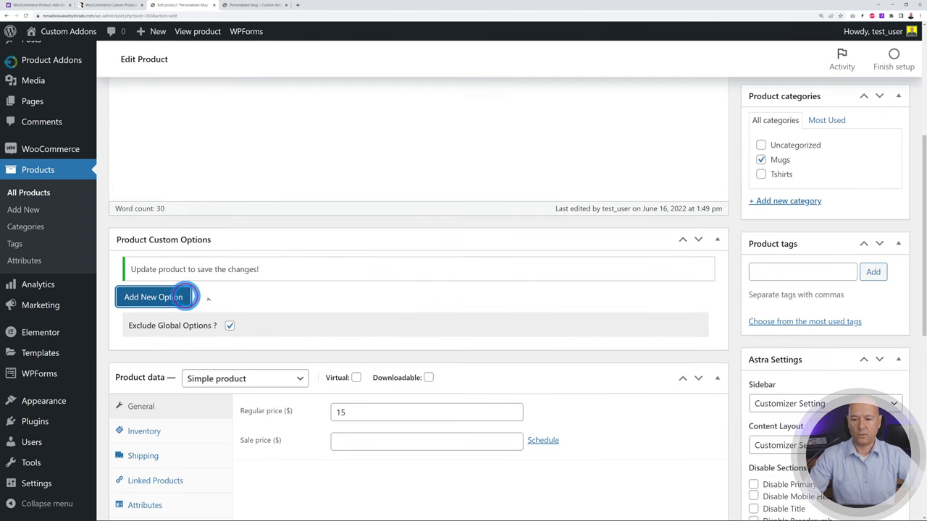
scroll(430, 304, "down", 3)
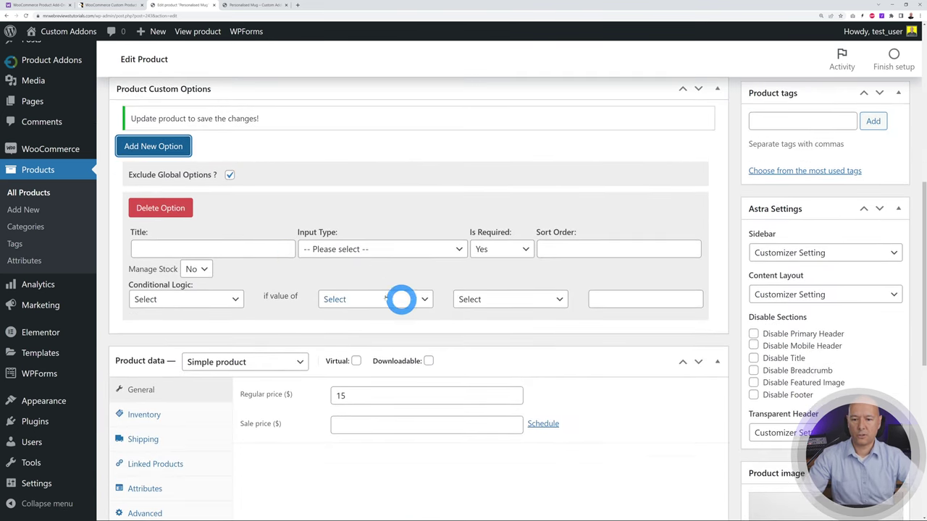
left_click(277, 250)
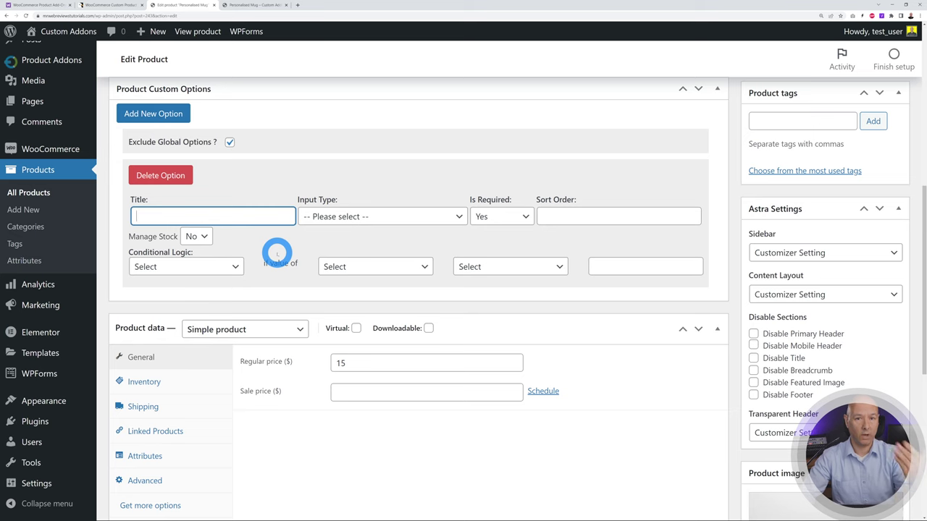
left_click(229, 219)
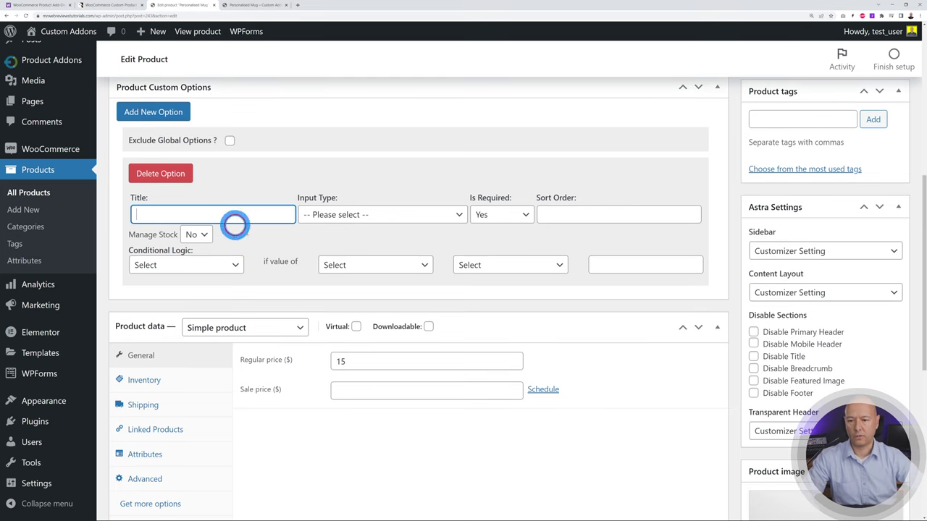
type("Customization")
left_click(411, 216)
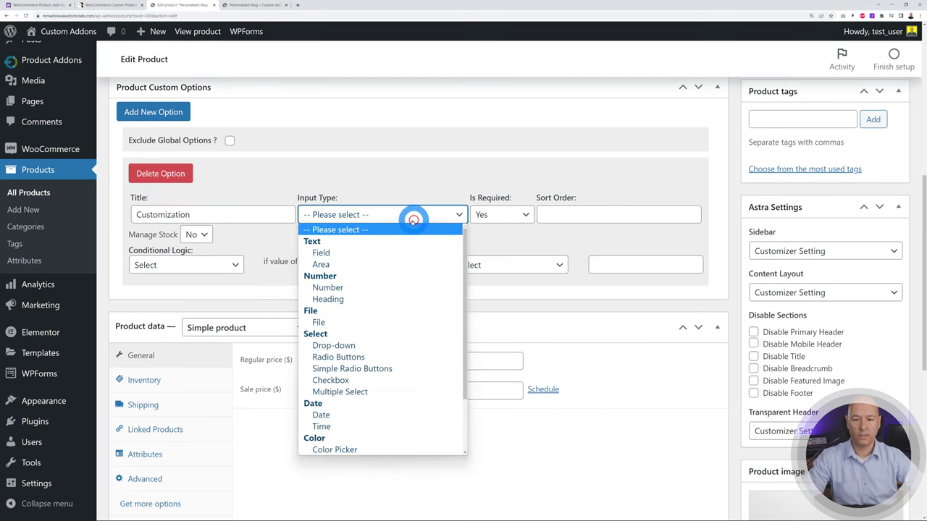
left_click(364, 346)
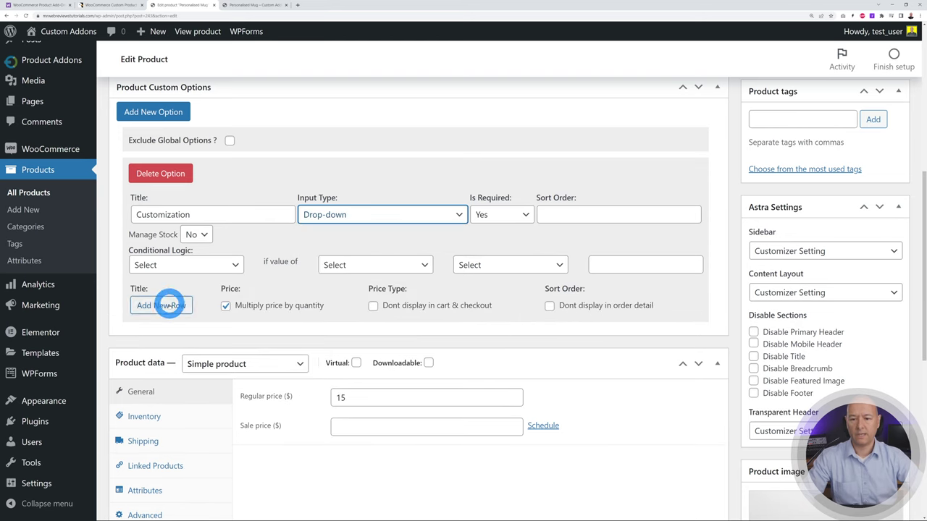
Give the drop-down Custom Colour and Custom Engraving rows with sort orders, and option sort order 1
left_click(168, 305)
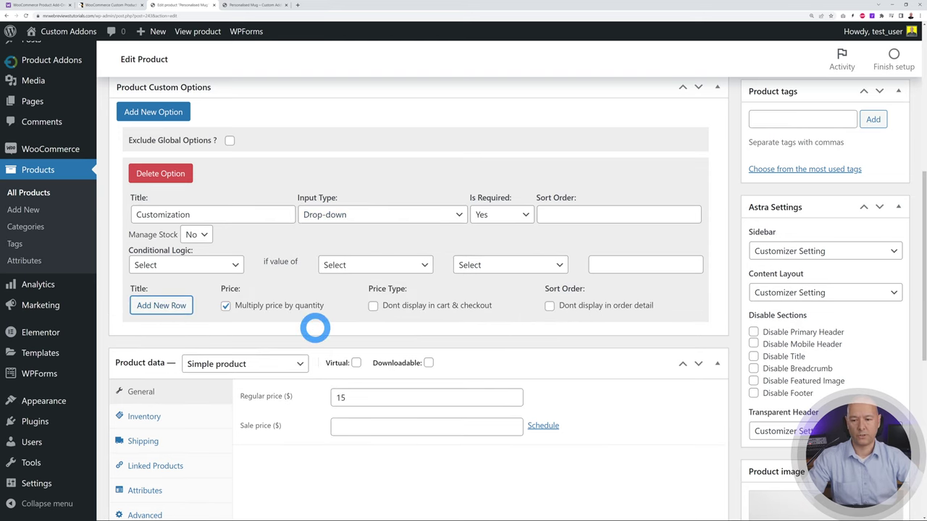
left_click(164, 326)
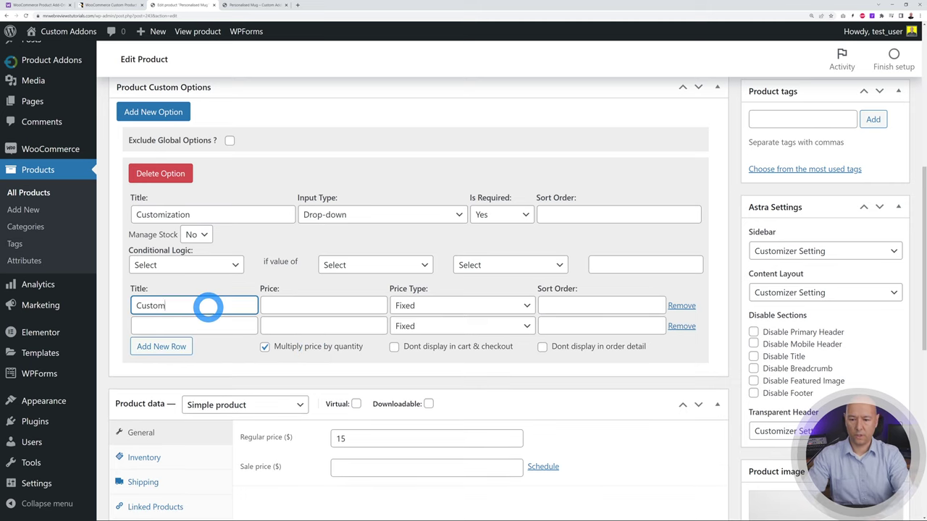
left_click(207, 325)
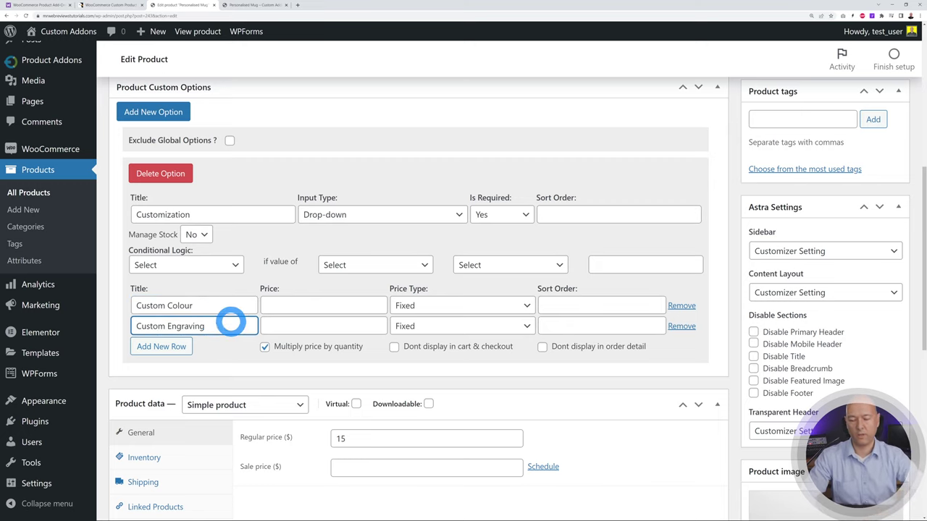
left_click(570, 305)
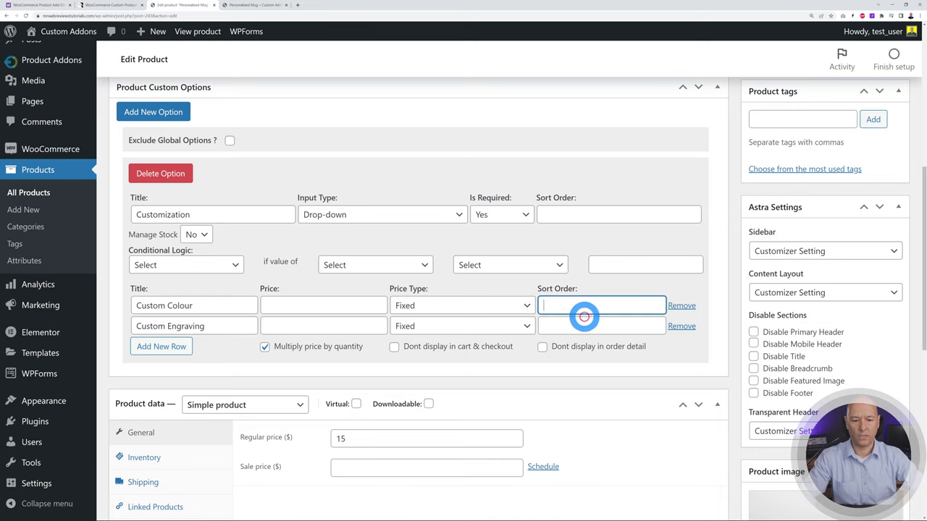
left_click(583, 326)
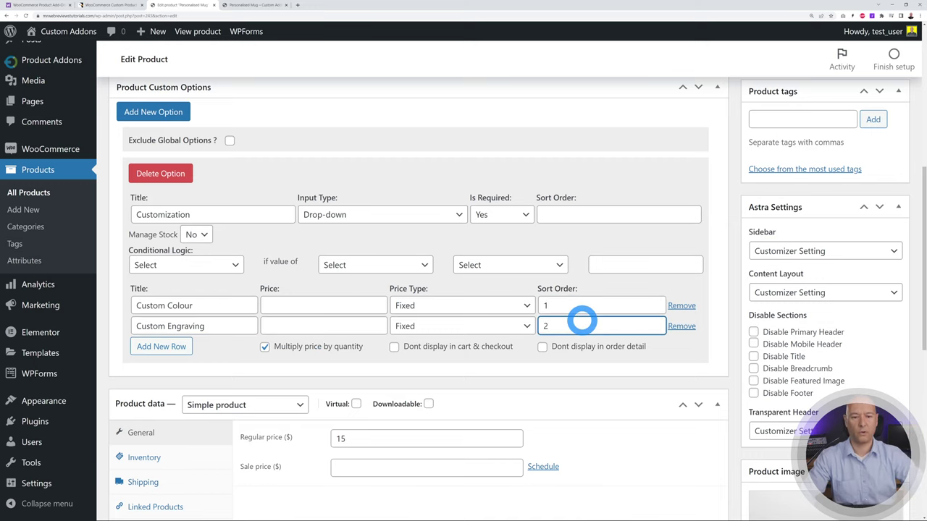
left_click(576, 215)
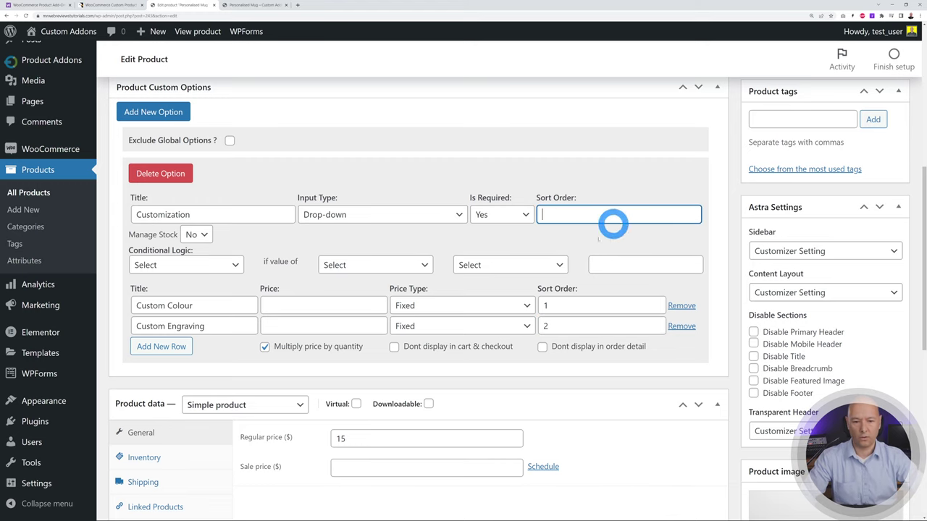
type("1")
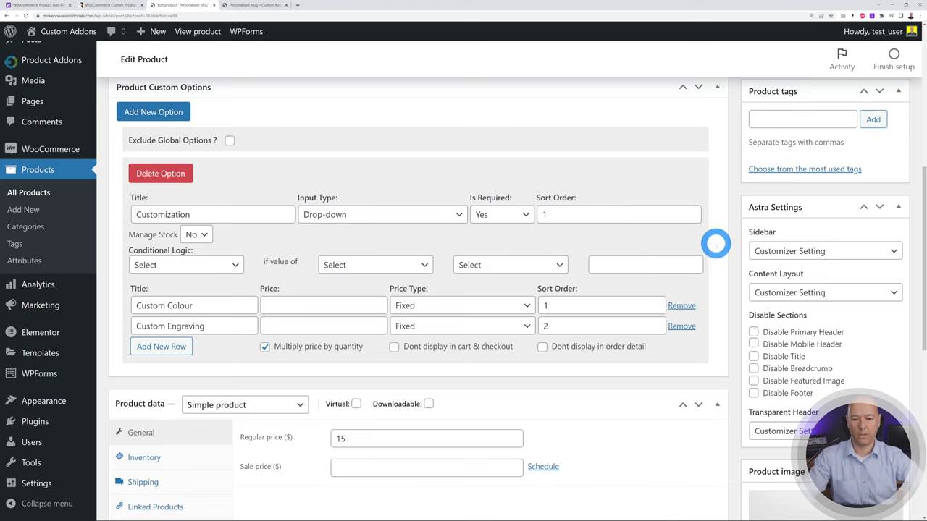
left_click(183, 116)
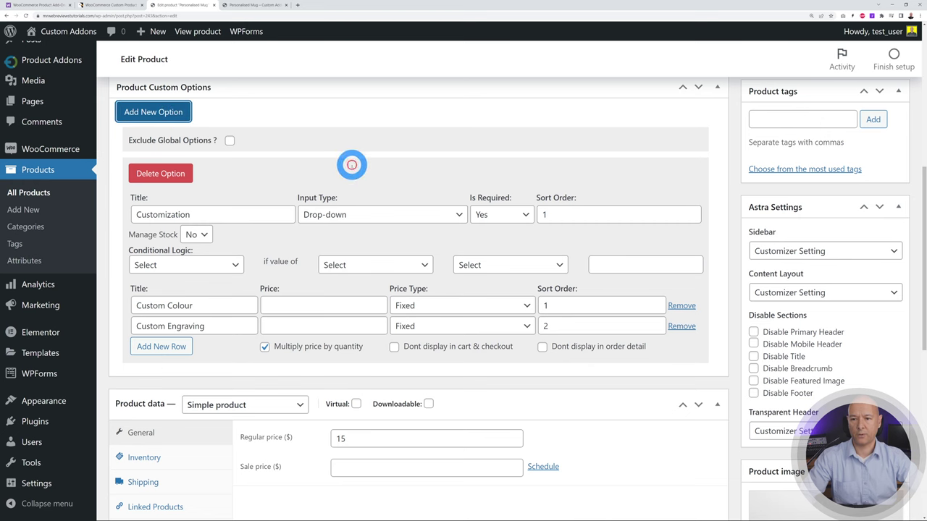
Add a 'Select a colour' option as a Color Picker priced at 10
scroll(414, 239, "down", 3)
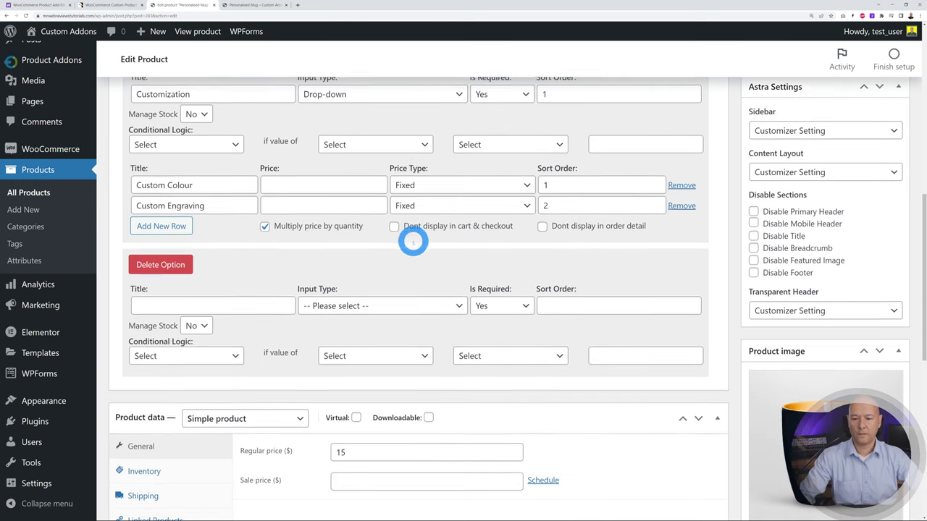
left_click(239, 312)
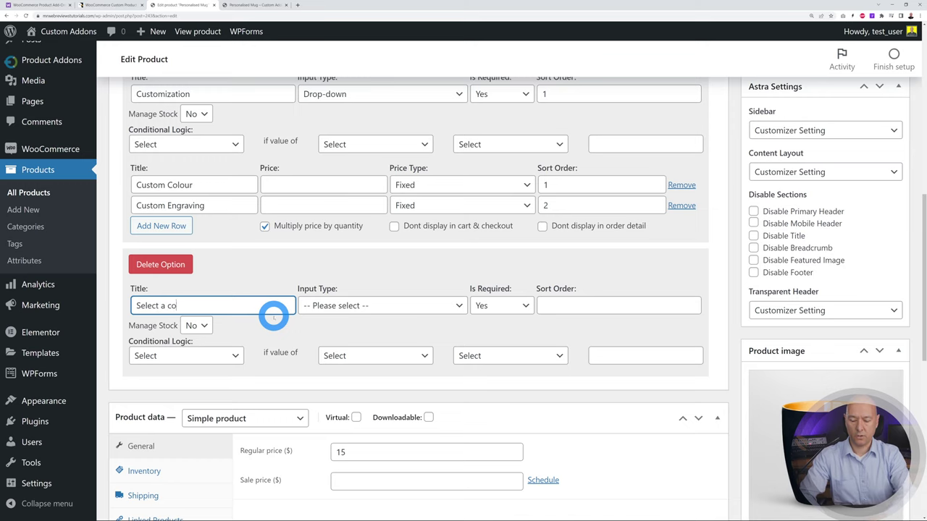
type("Select a colour")
left_click(325, 305)
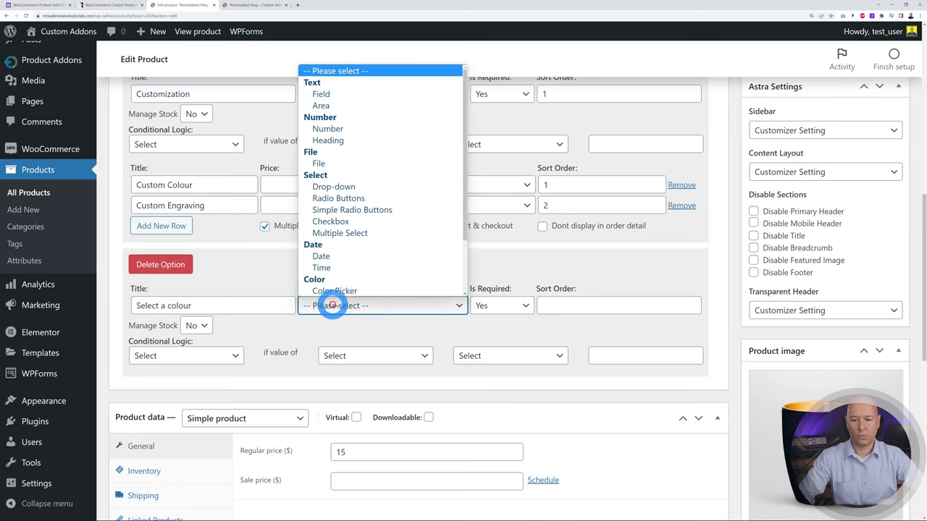
left_click(358, 290)
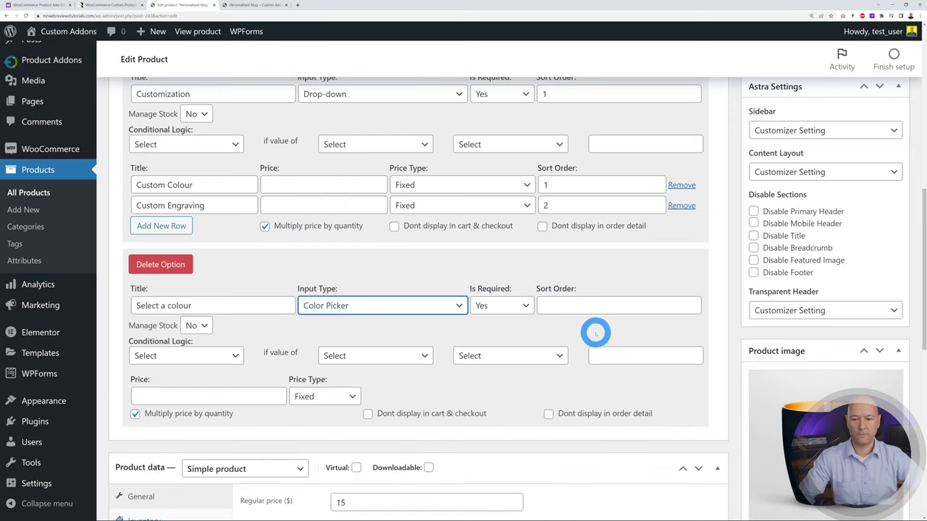
scroll(596, 272, "down", 1)
left_click(237, 338)
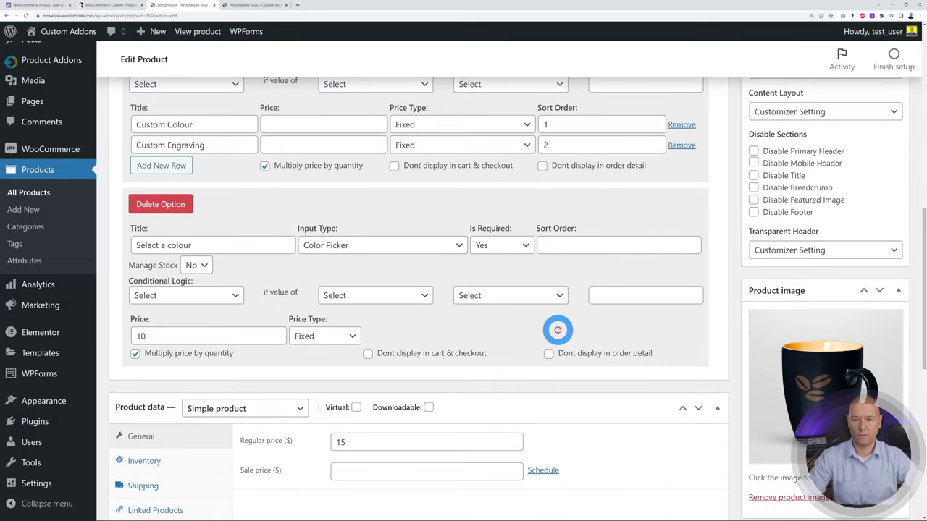
scroll(558, 319, "up", 3)
left_click(148, 112)
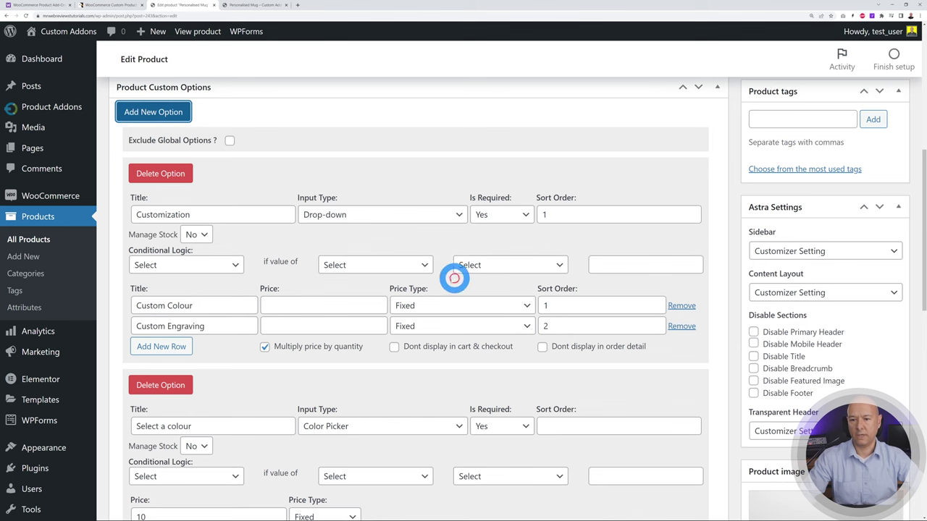
Set up the third option 'Your Message' as a text field with a fixed price of 10
scroll(439, 277, "down", 5)
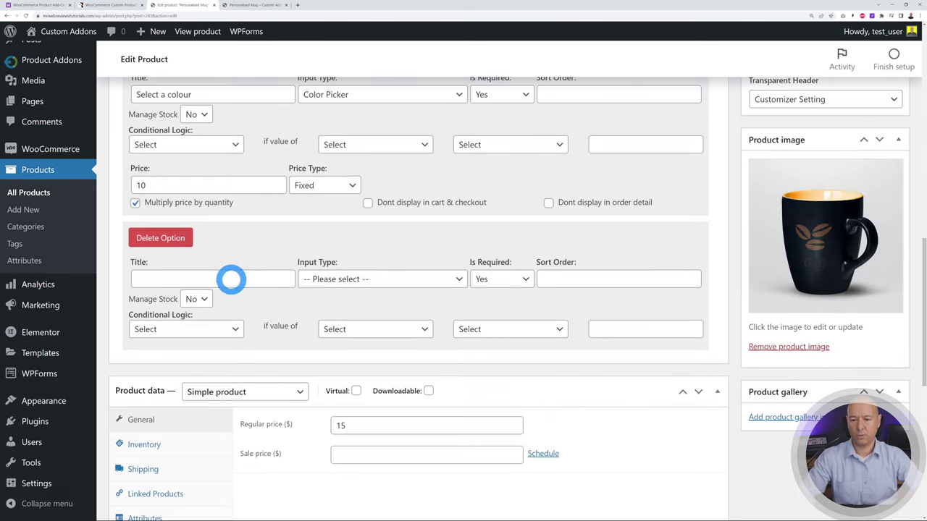
left_click(231, 279)
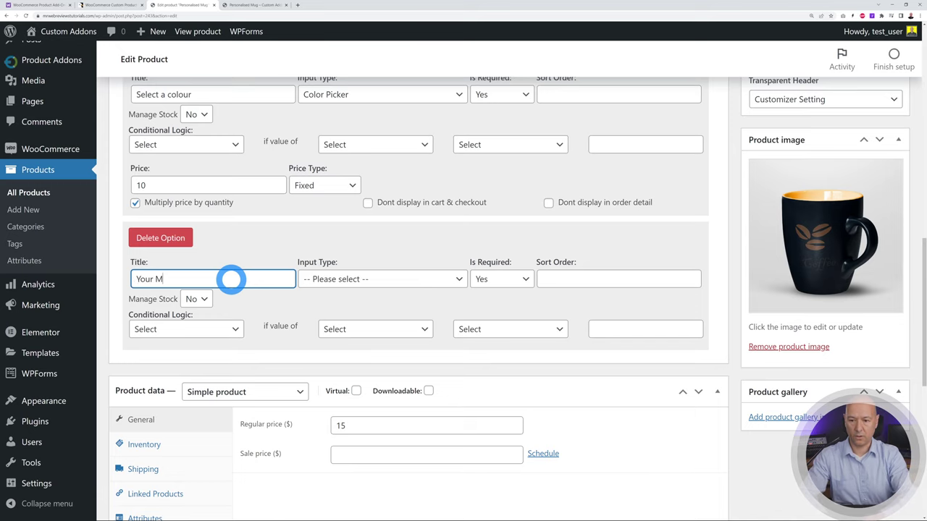
left_click(366, 279)
left_click(362, 317)
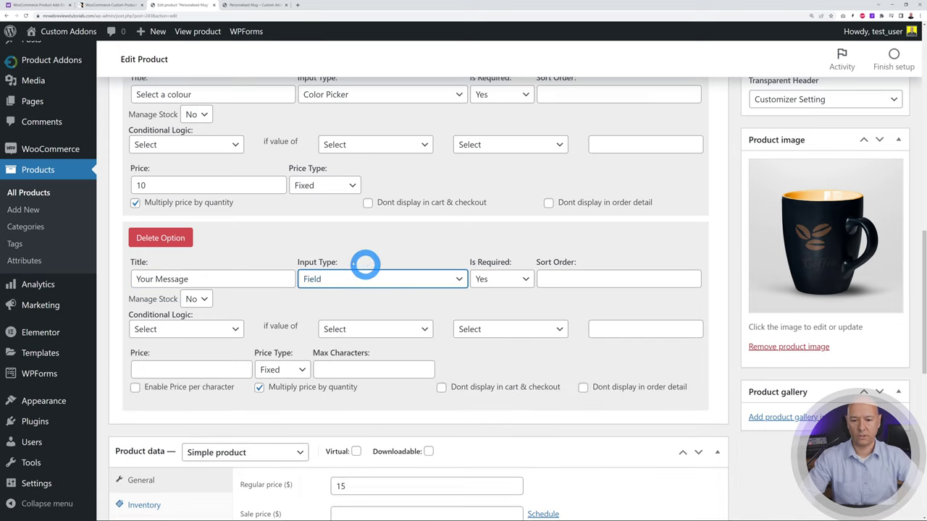
left_click(191, 370)
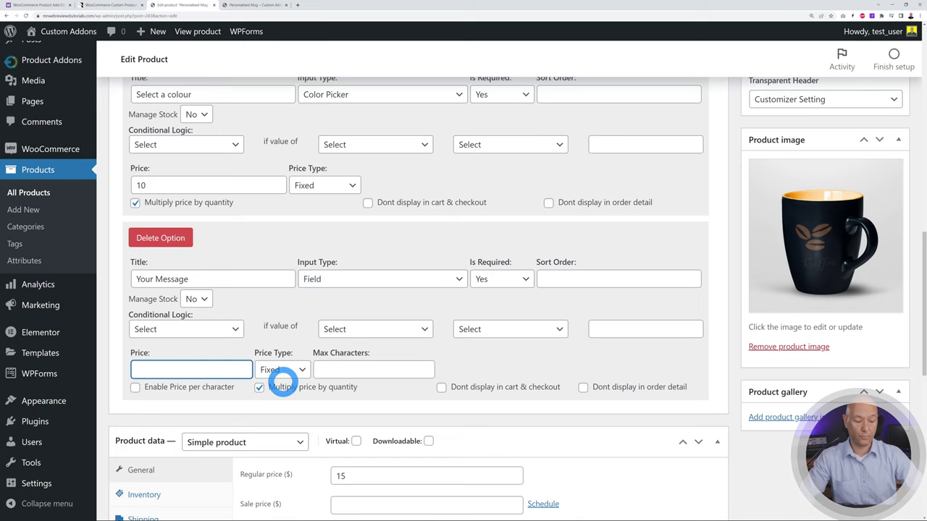
left_click(282, 377)
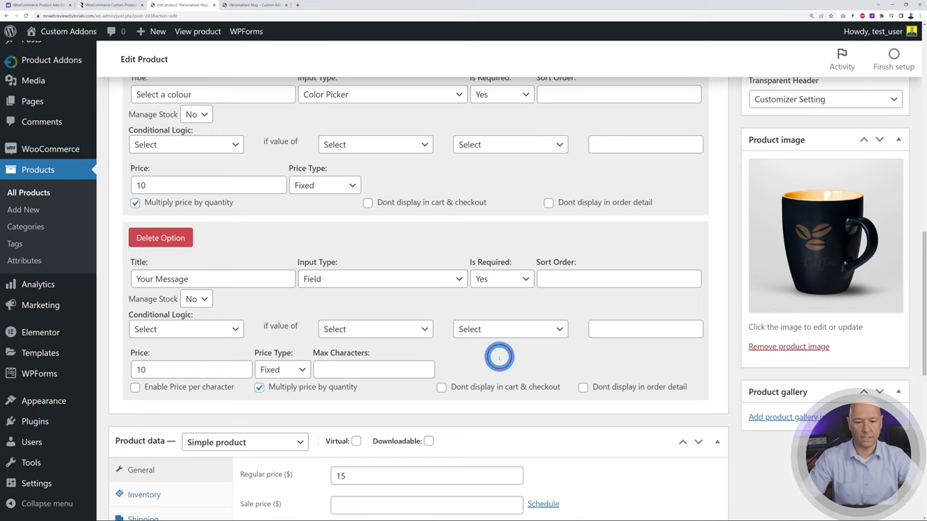
scroll(583, 346, "up", 2)
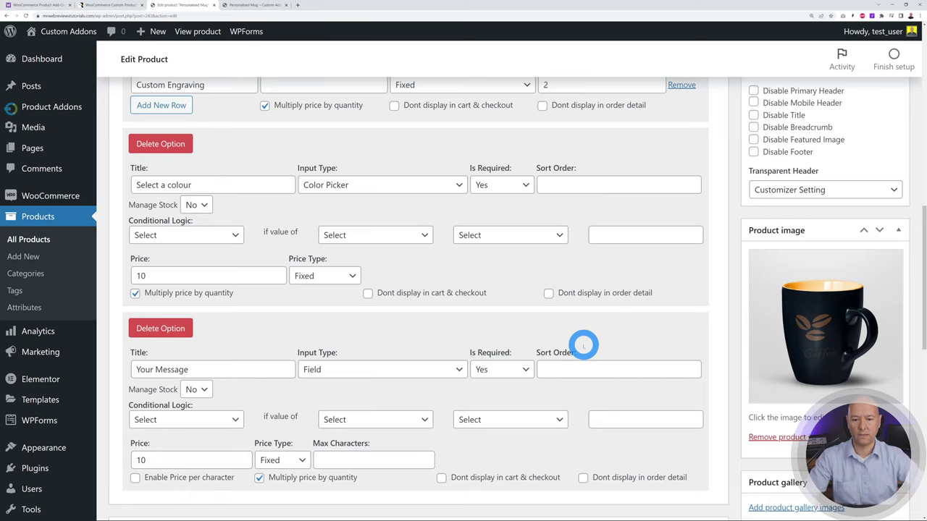
scroll(583, 345, "up", 12)
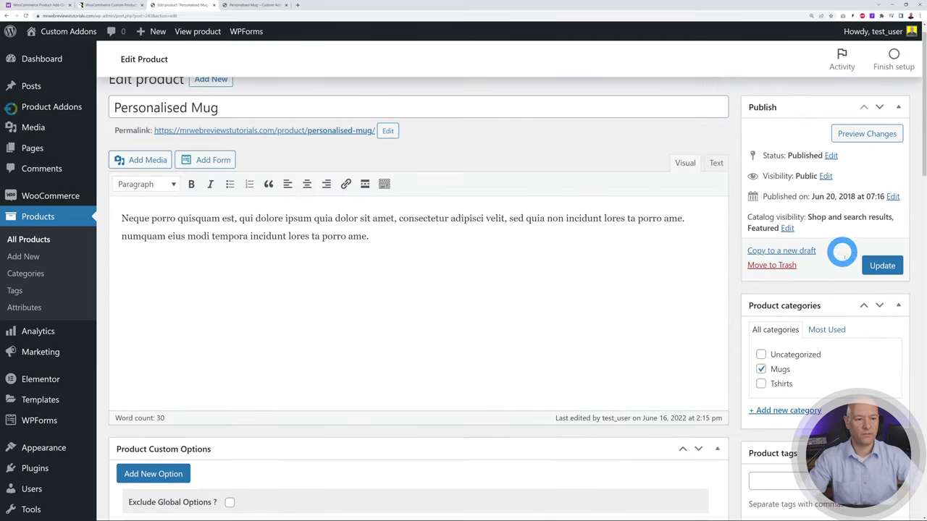
Update the mug and look over its Customization, Select a colour and Your Message options
left_click(882, 265)
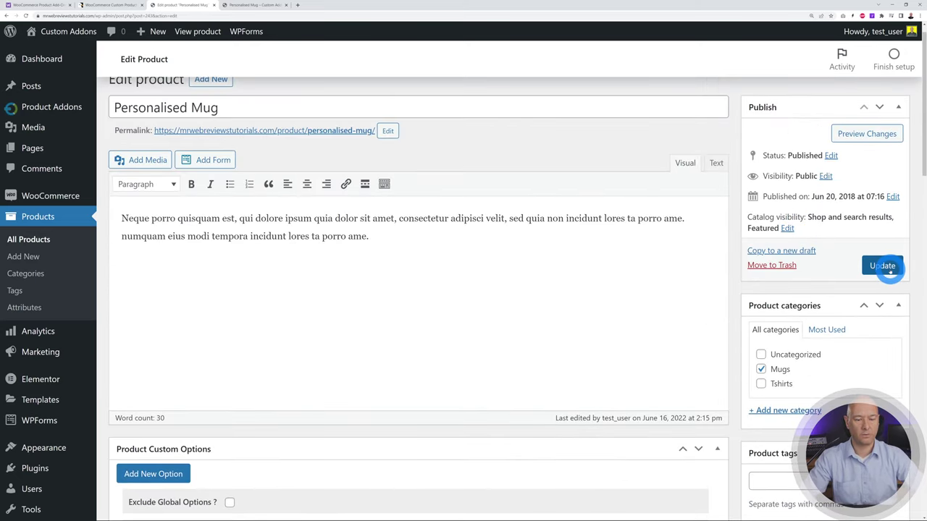
left_click(883, 267)
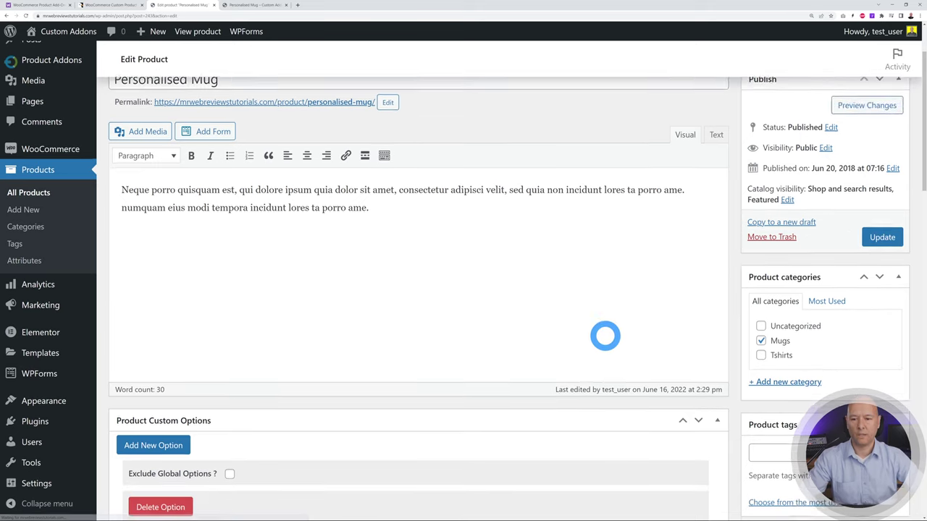
scroll(604, 333, "down", 5)
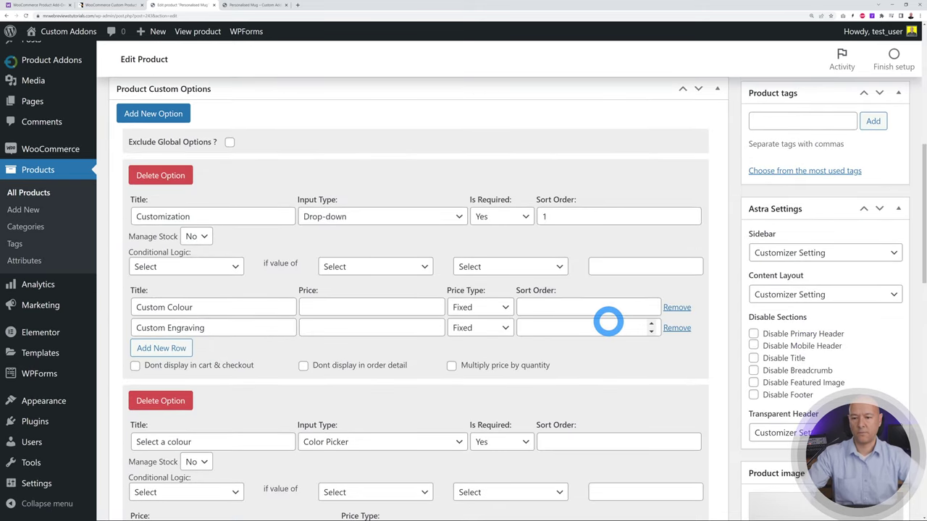
scroll(606, 321, "down", 2)
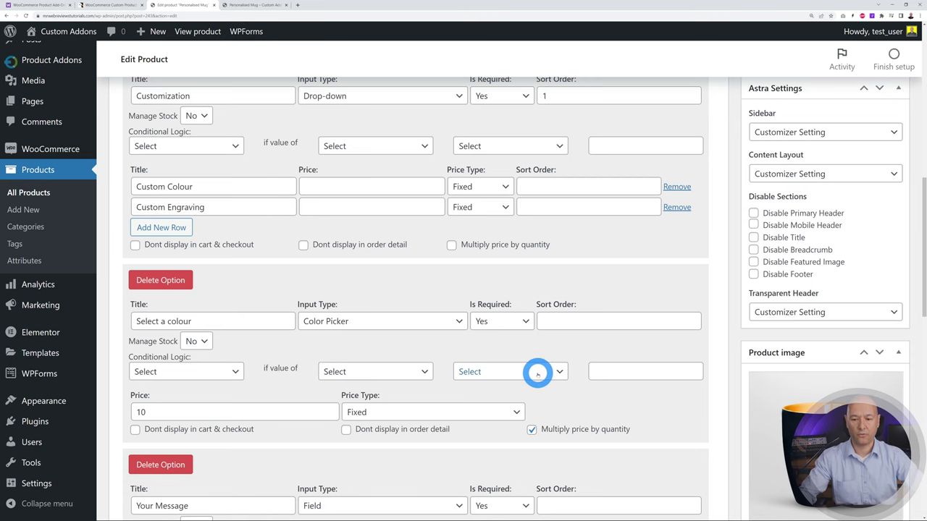
scroll(537, 371, "up", 1)
scroll(596, 345, "down", 1)
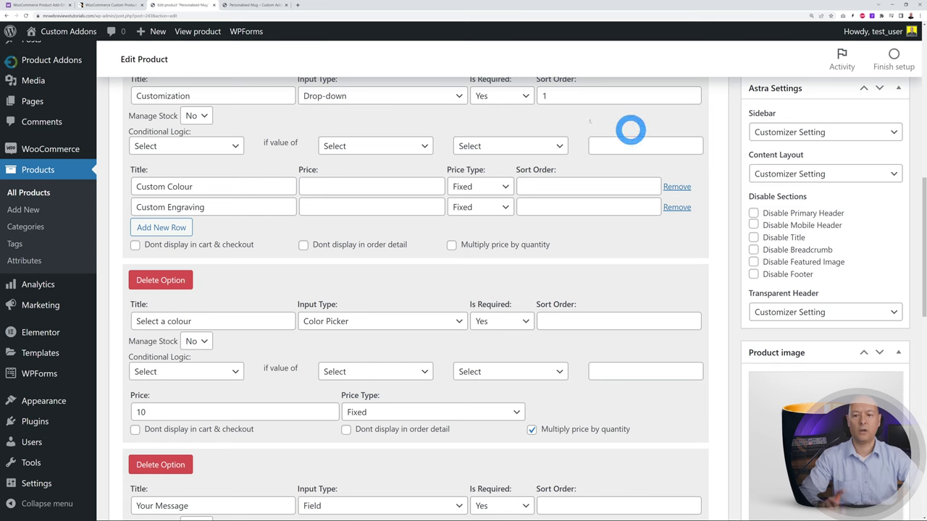
scroll(320, 159, "up", 1)
scroll(320, 159, "up", 1)
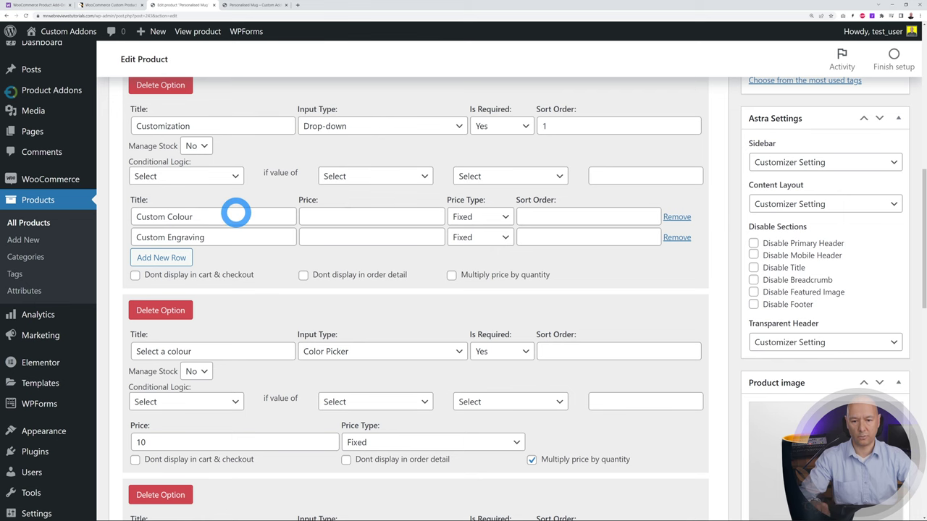
scroll(439, 239, "down", 4)
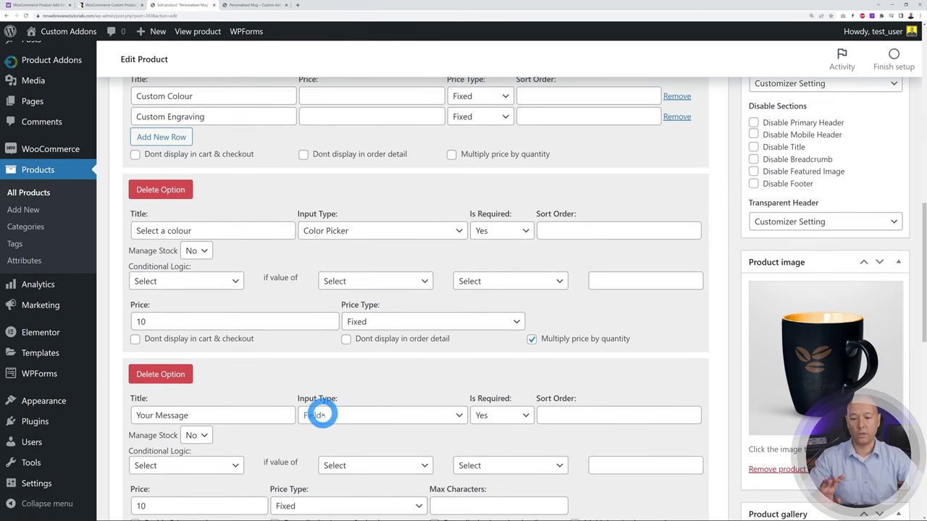
scroll(321, 413, "up", 3)
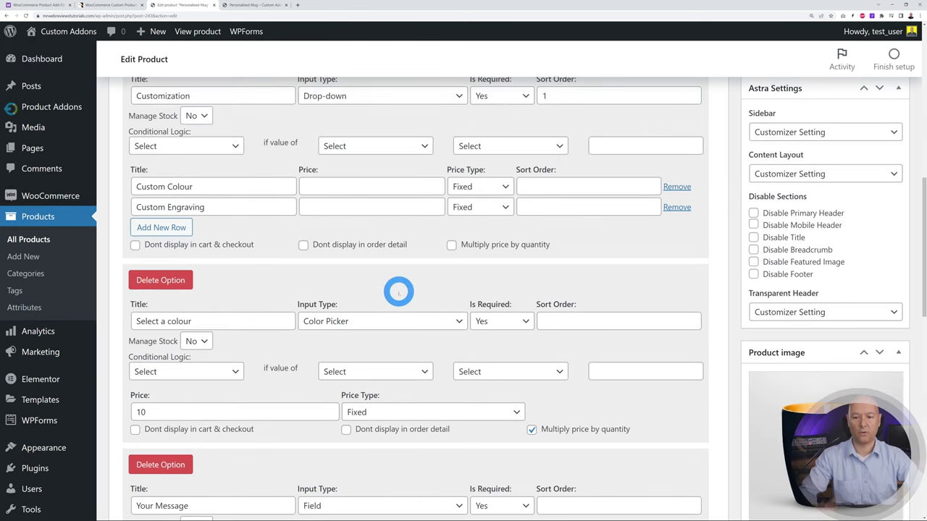
scroll(400, 295, "down", 4)
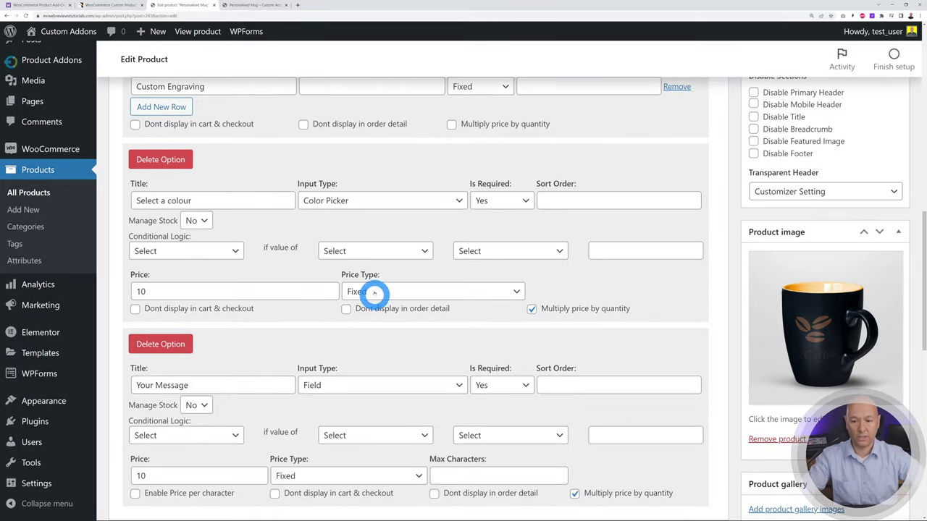
Show Select a colour only if Customization is equal to Custom Colour
left_click(238, 251)
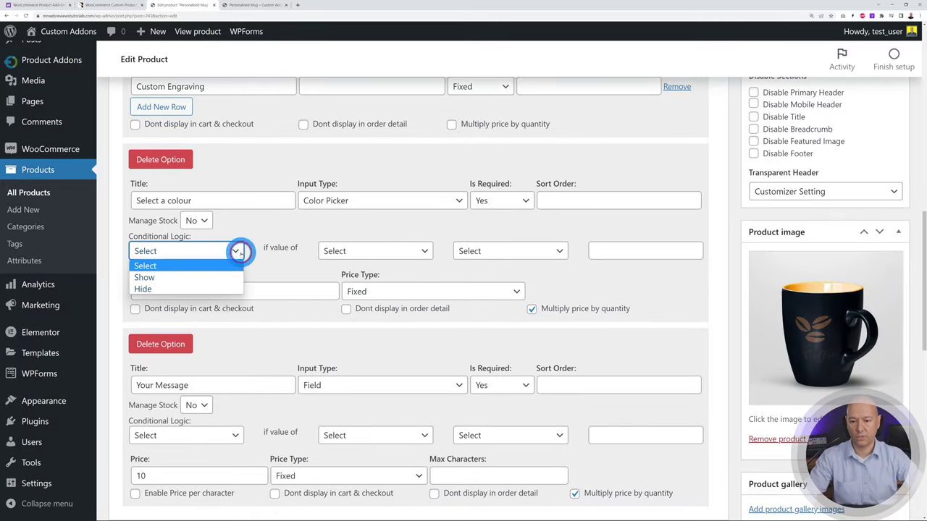
left_click(176, 274)
left_click(334, 259)
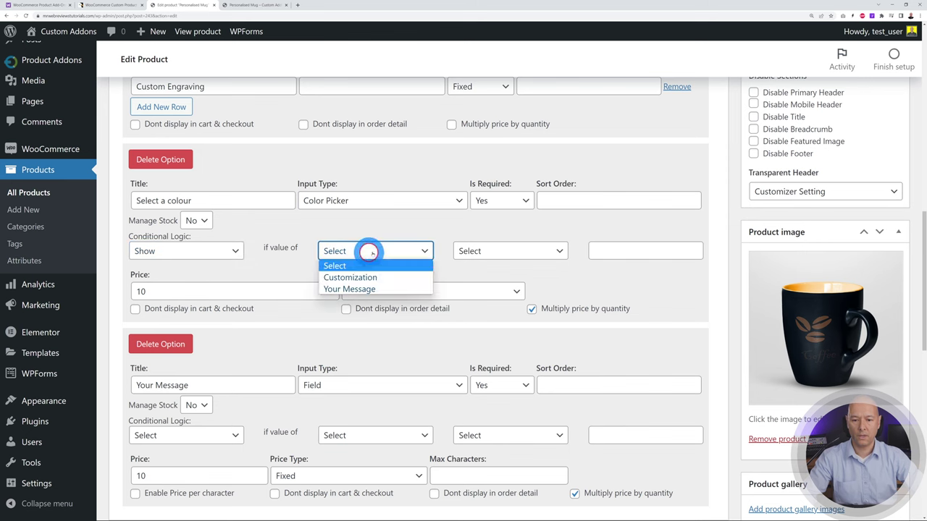
left_click(350, 277)
scroll(453, 304, "up", 2)
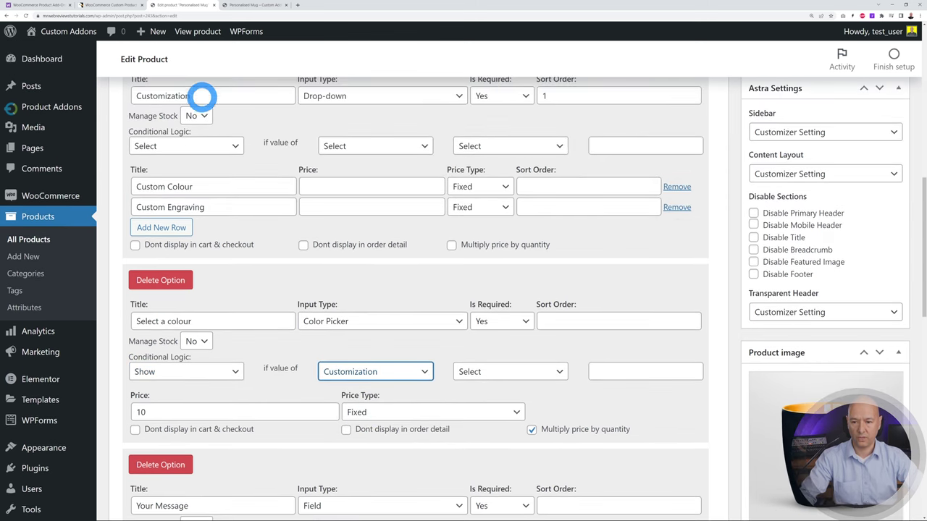
left_click(506, 372)
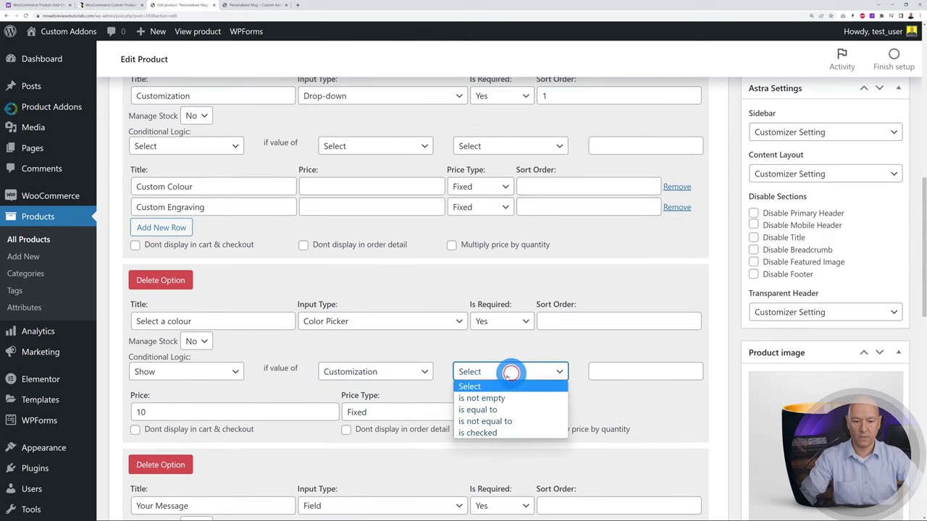
left_click(513, 467)
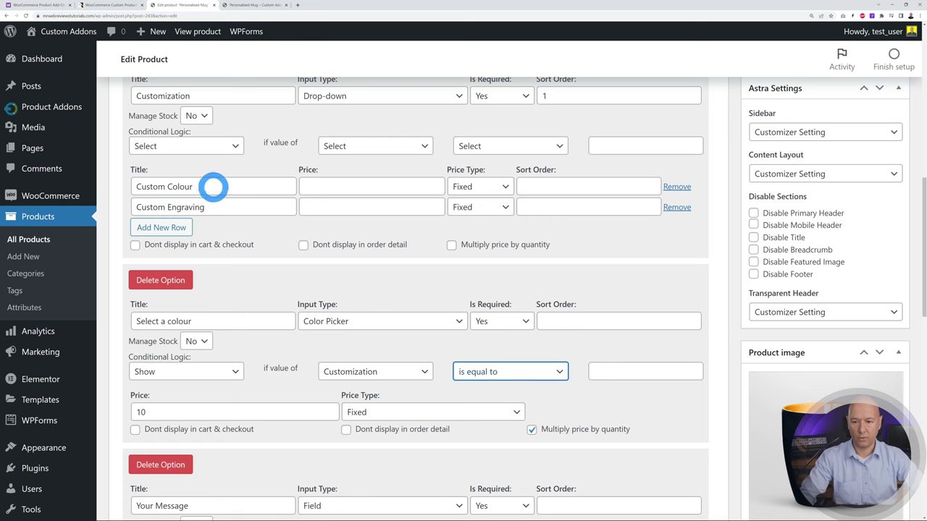
left_click_drag(214, 187, 120, 186)
left_click(635, 372)
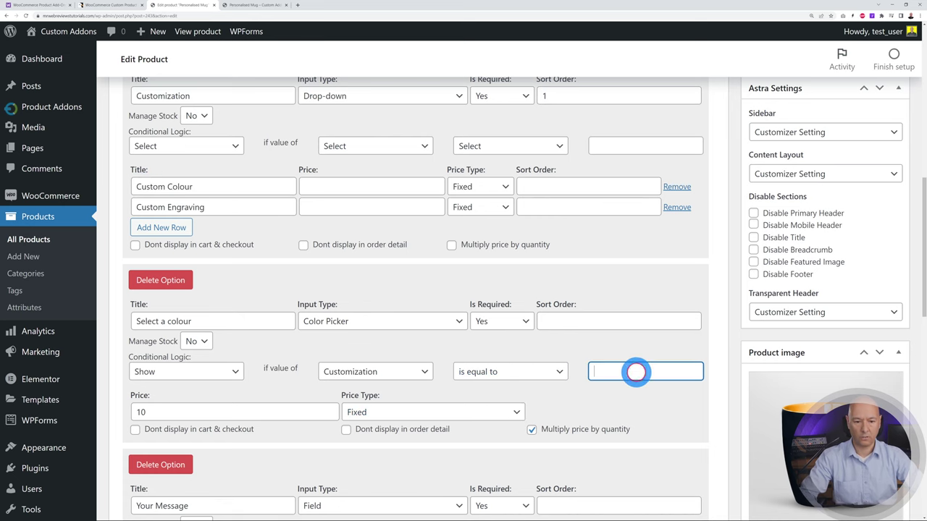
Show Your Message only if Customization is equal to Custom Engraving
scroll(646, 382, "down", 3)
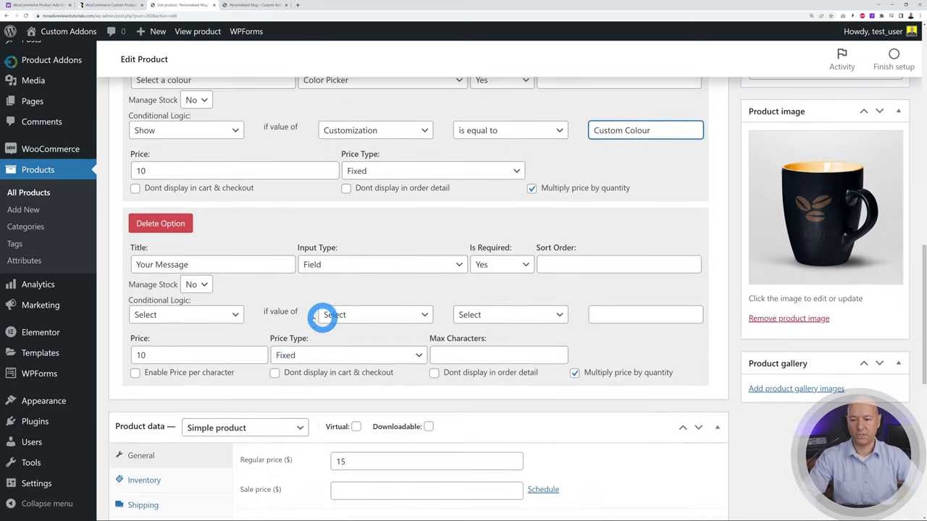
left_click(236, 314)
left_click(201, 340)
left_click(396, 311)
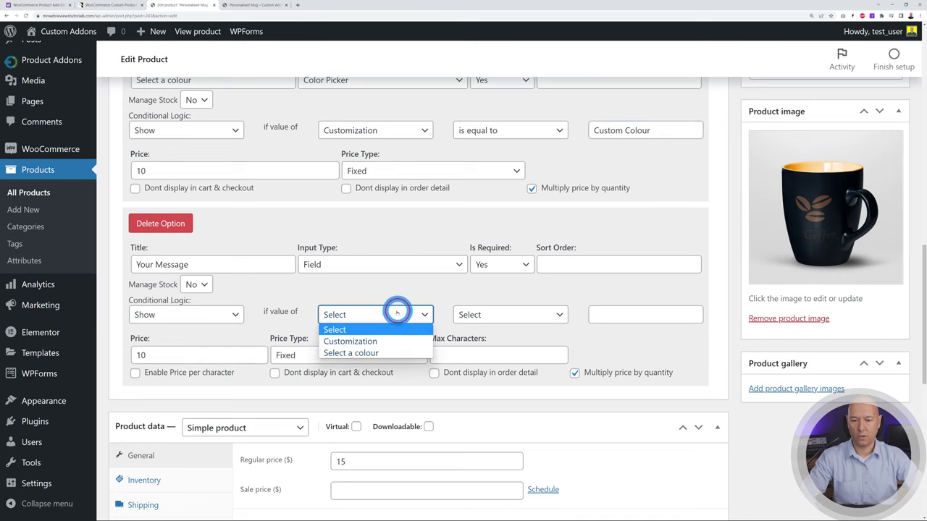
left_click(384, 337)
left_click(523, 316)
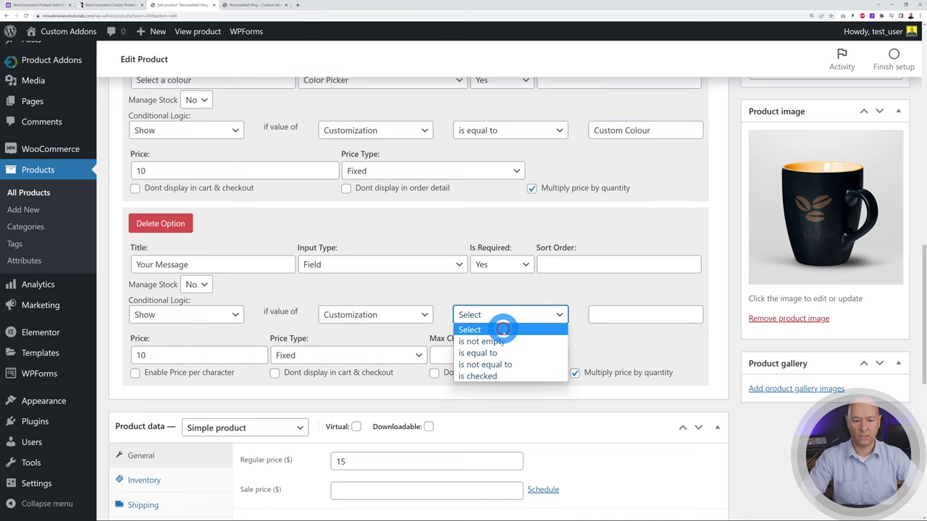
left_click(513, 353)
scroll(282, 211, "up", 3)
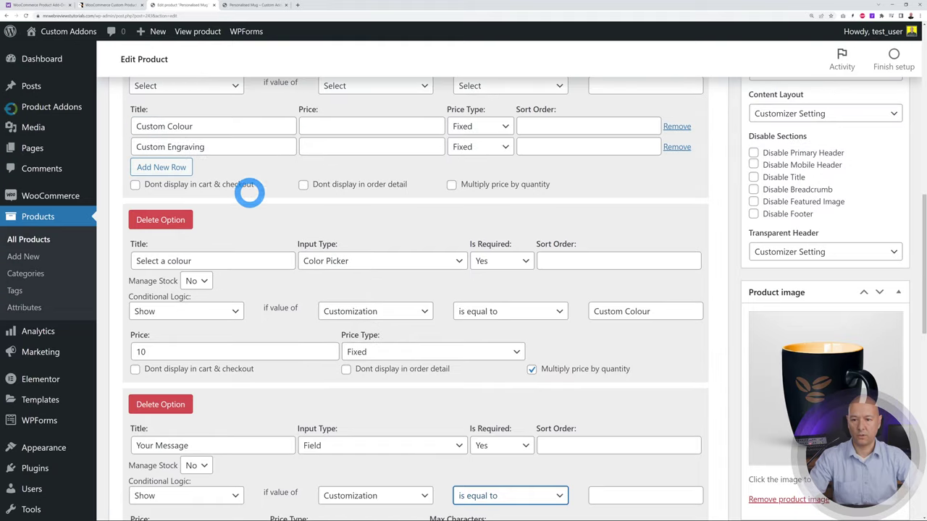
left_click_drag(219, 147, 129, 147)
key("ctrl+c")
scroll(444, 275, "down", 2)
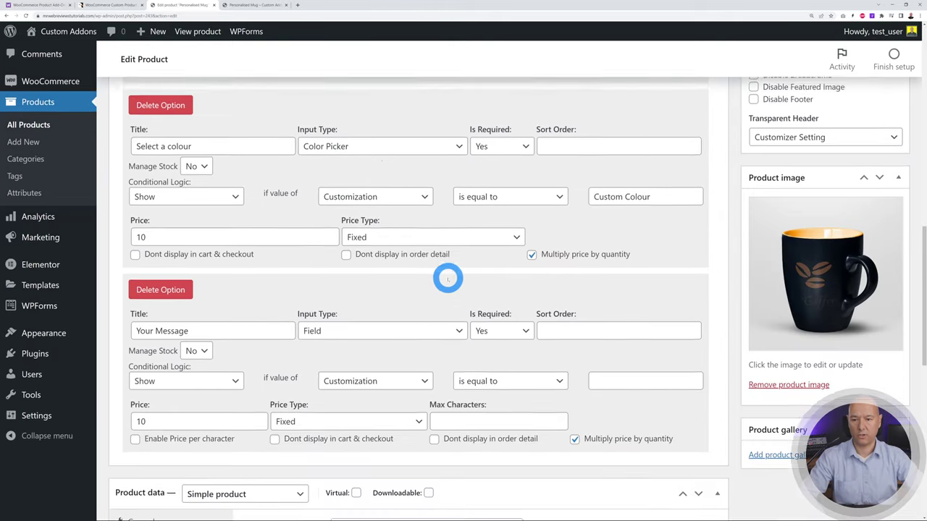
left_click(656, 378)
key("ctrl+v")
scroll(719, 401, "up", 4)
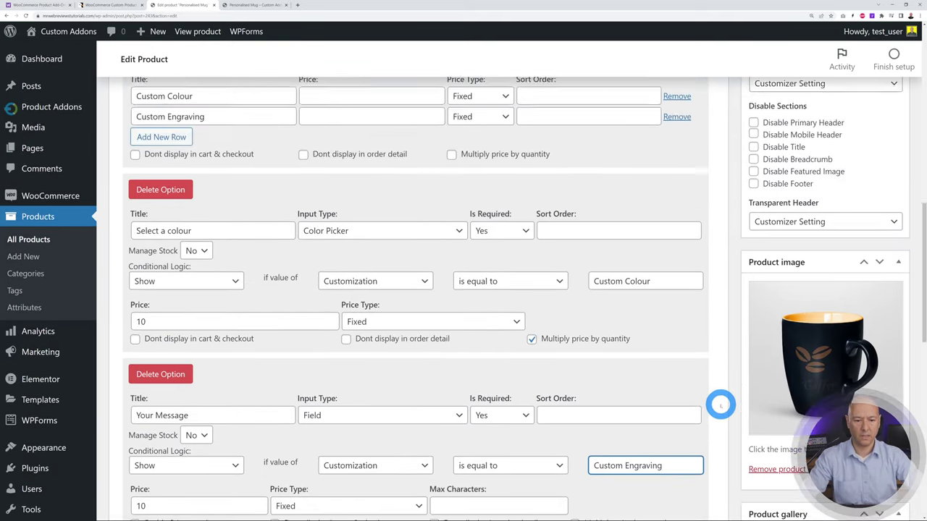
scroll(718, 402, "up", 2)
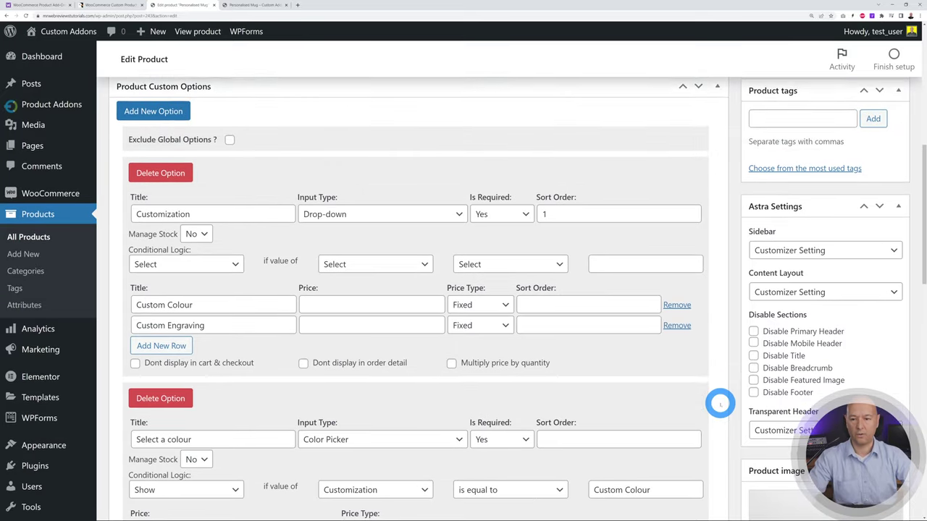
Give the Select a colour and Your Message options sort order 2
scroll(719, 402, "down", 1)
scroll(596, 155, "down", 2)
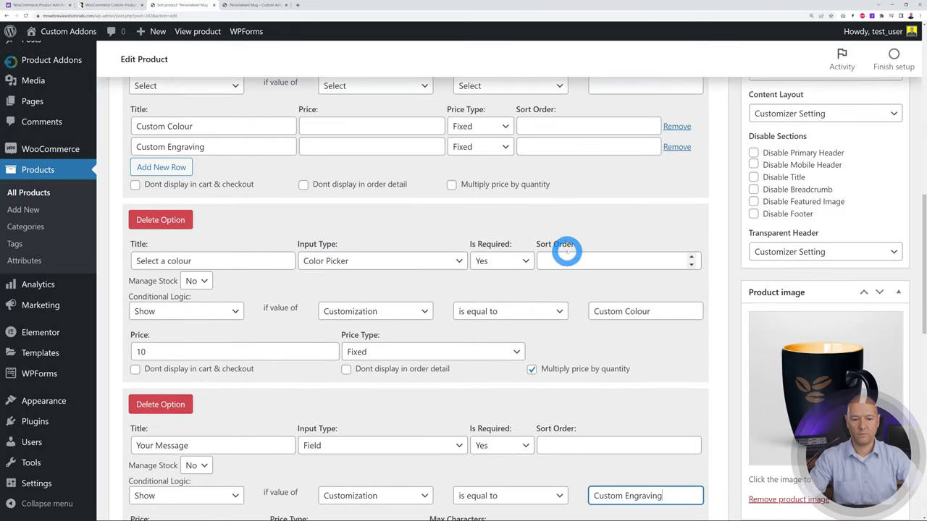
left_click(565, 257)
scroll(605, 273, "down", 3)
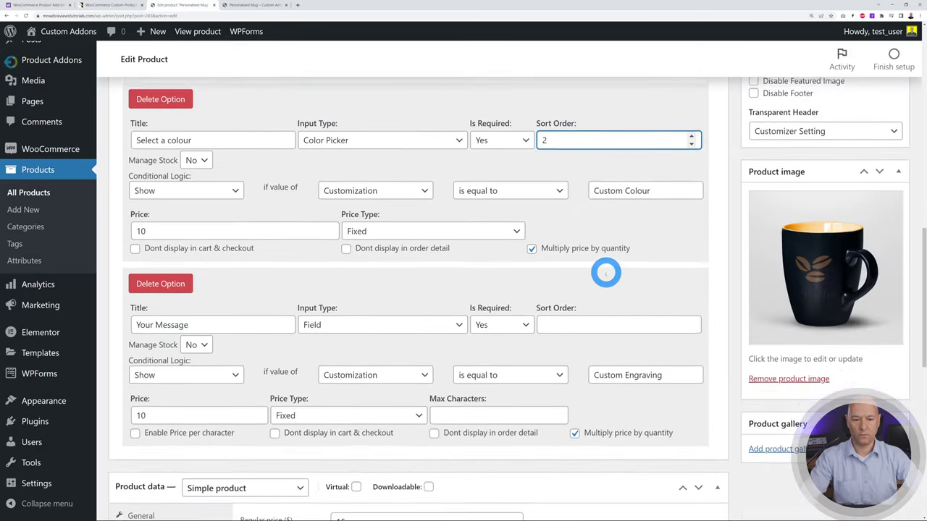
left_click(604, 265)
type("2")
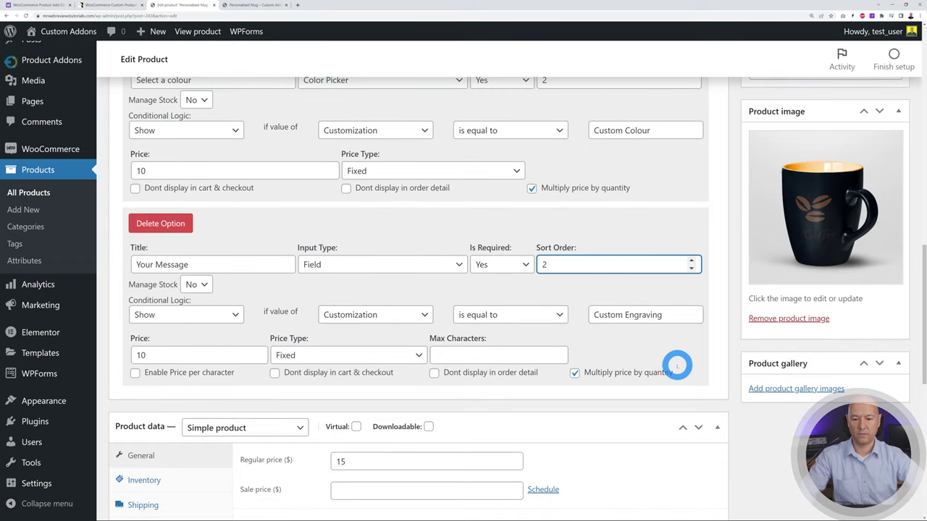
Update the Personalised Mug product to save the changes
scroll(677, 364, "up", 10)
scroll(681, 363, "up", 3)
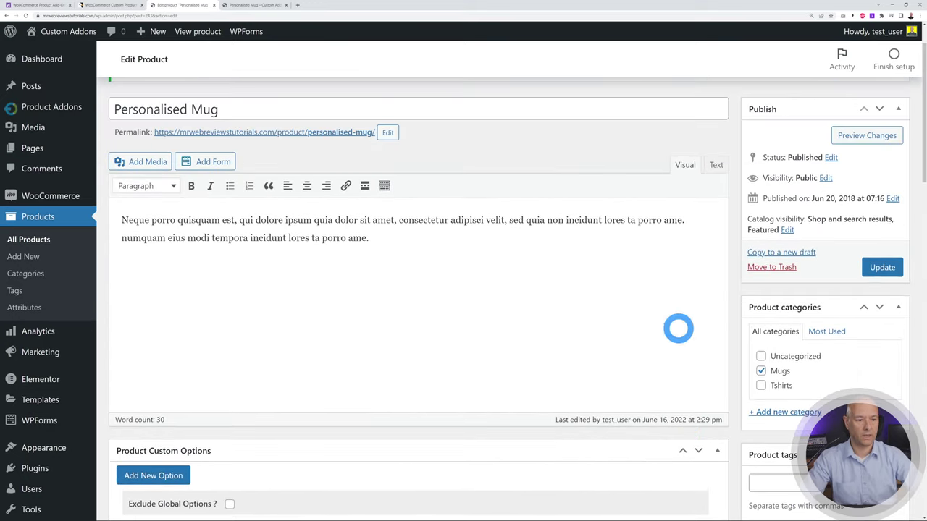
left_click(882, 267)
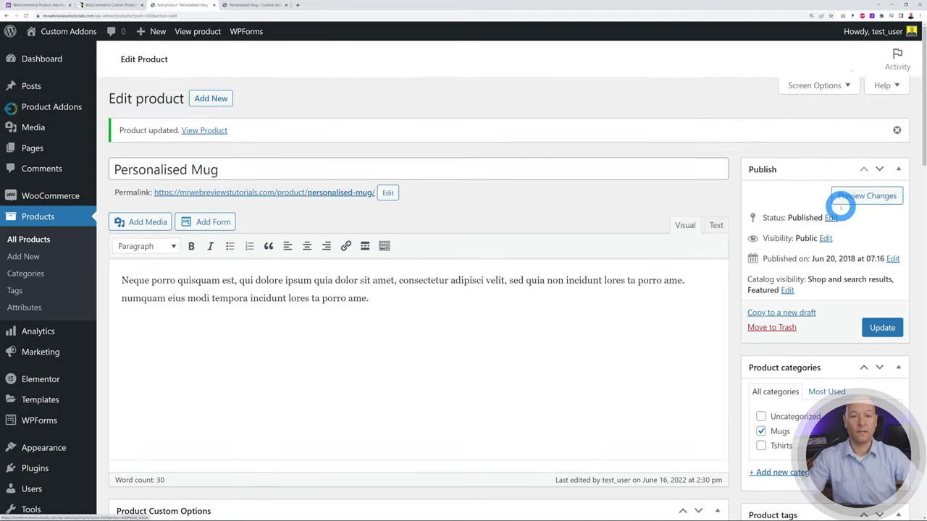
Open the Personalised Mug preview in a new browser tab and scroll to its options
right_click(854, 197)
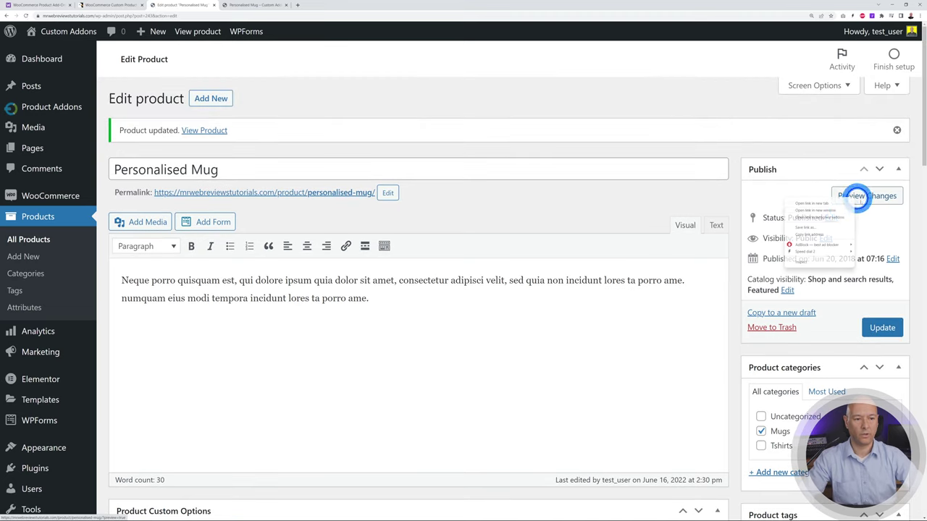
left_click(839, 204)
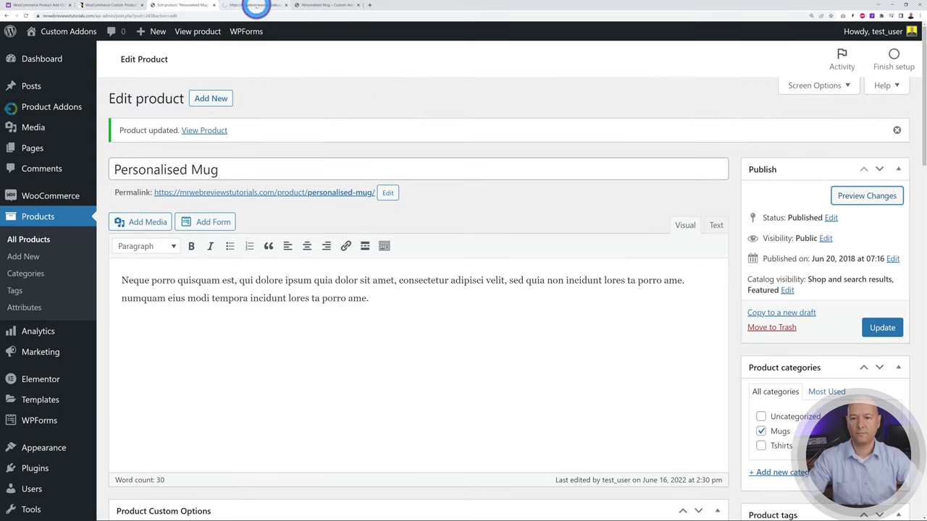
left_click(254, 6)
scroll(808, 260, "down", 2)
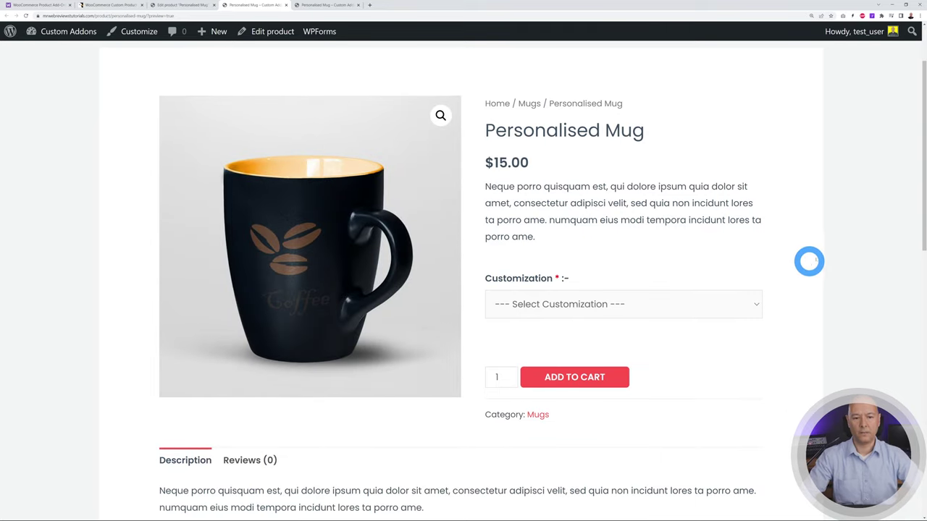
scroll(868, 223, "down", 1)
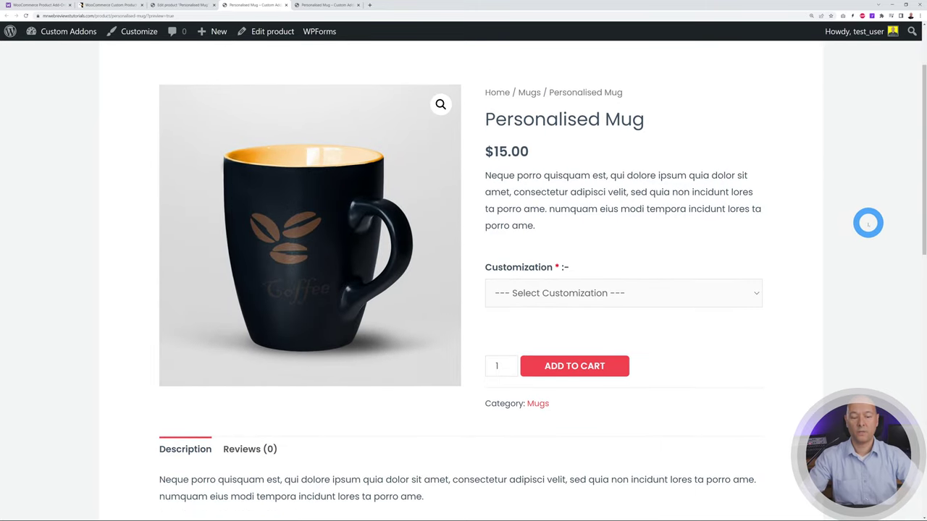
scroll(854, 228, "down", 1)
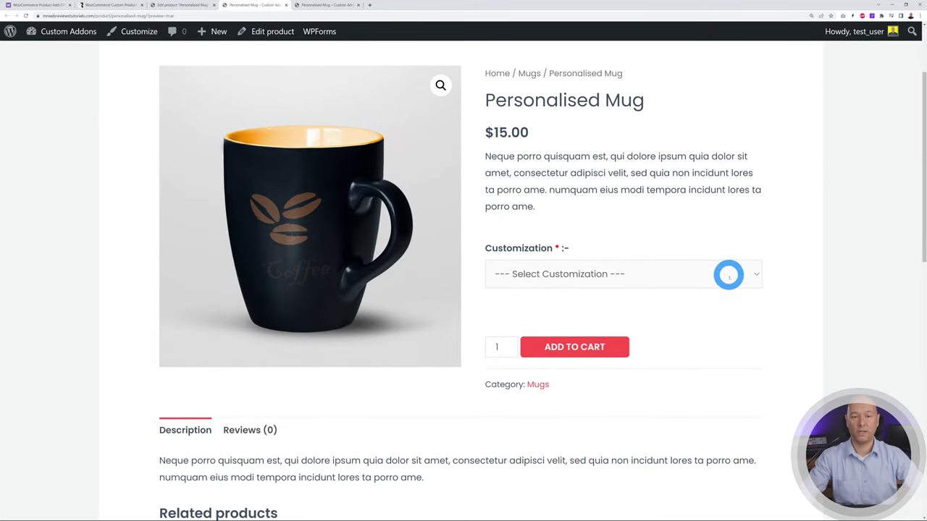
Choose Custom Colour as the customization and pick red in the colour picker
left_click(728, 274)
left_click(637, 309)
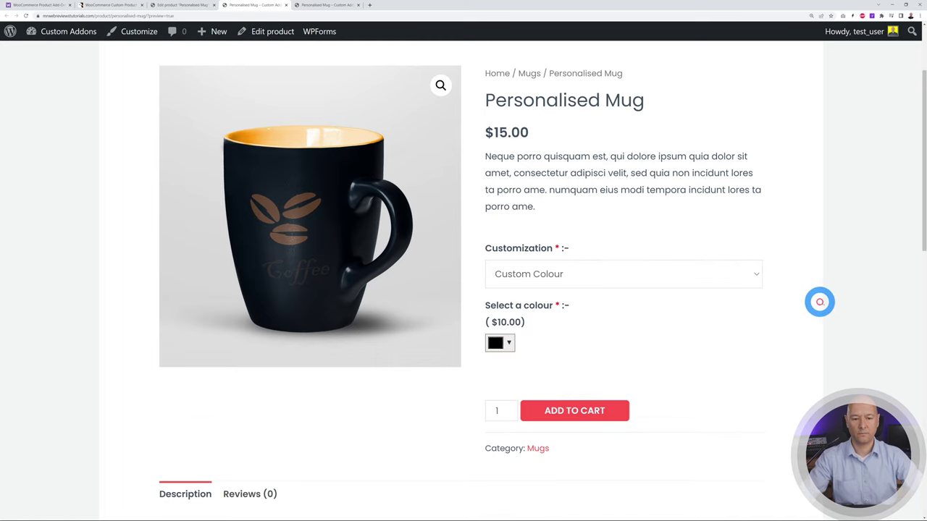
left_click(498, 344)
left_click(580, 376)
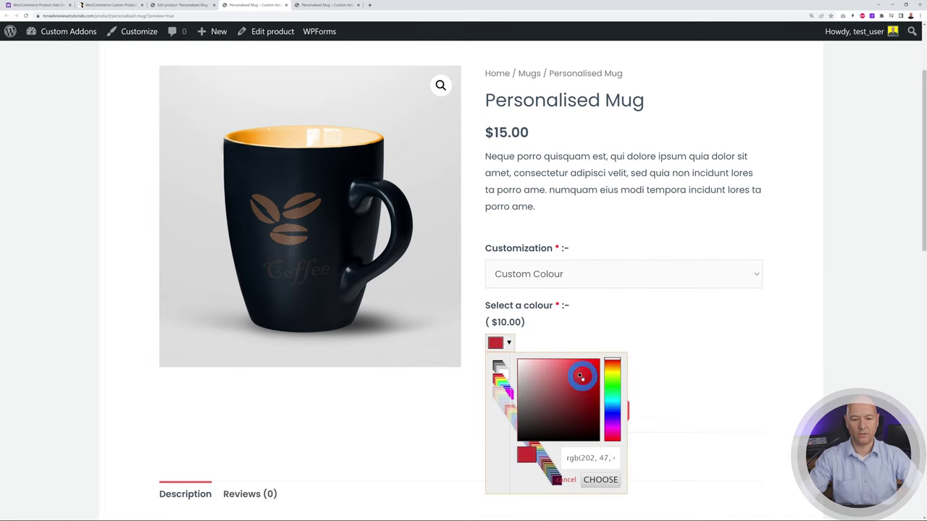
Switch to Custom Engraving and enter the message 'Whatever I want', bringing options to $20.00
left_click(710, 275)
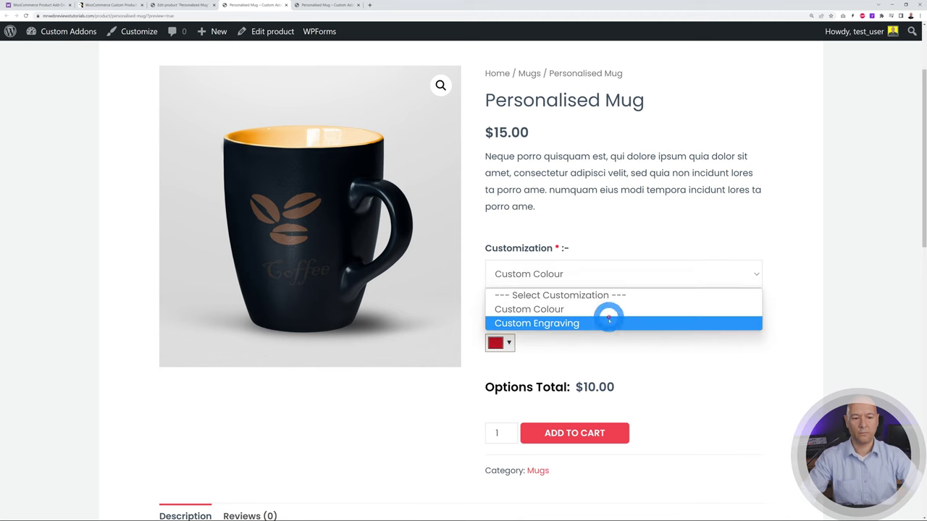
left_click(608, 324)
scroll(817, 314, "down", 1)
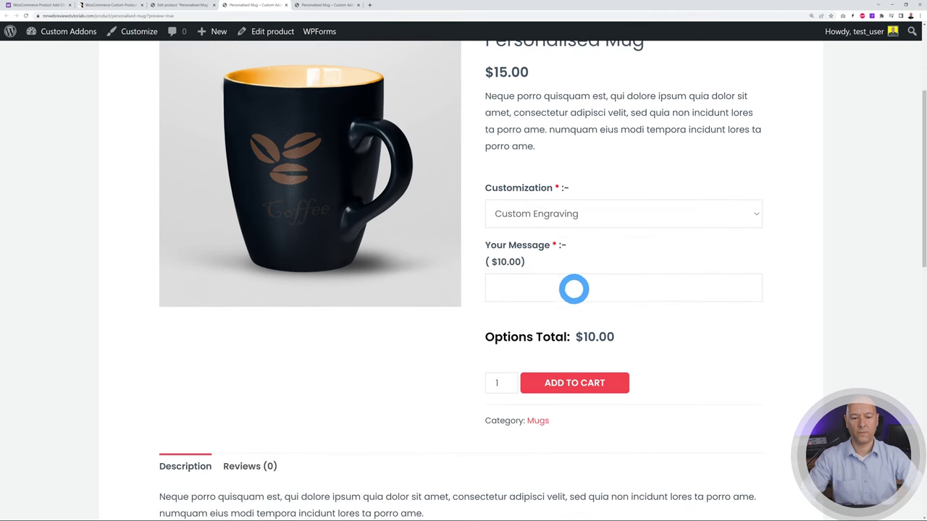
left_click(575, 288)
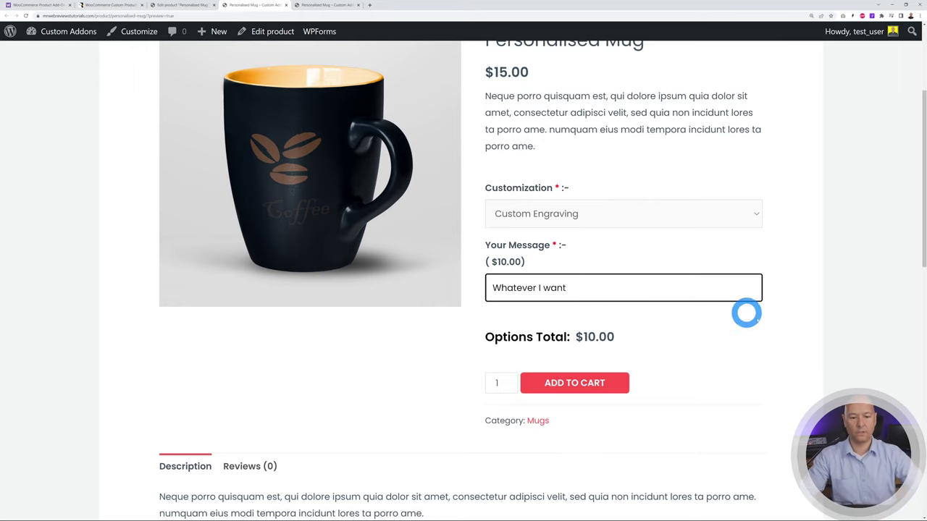
left_click(763, 329)
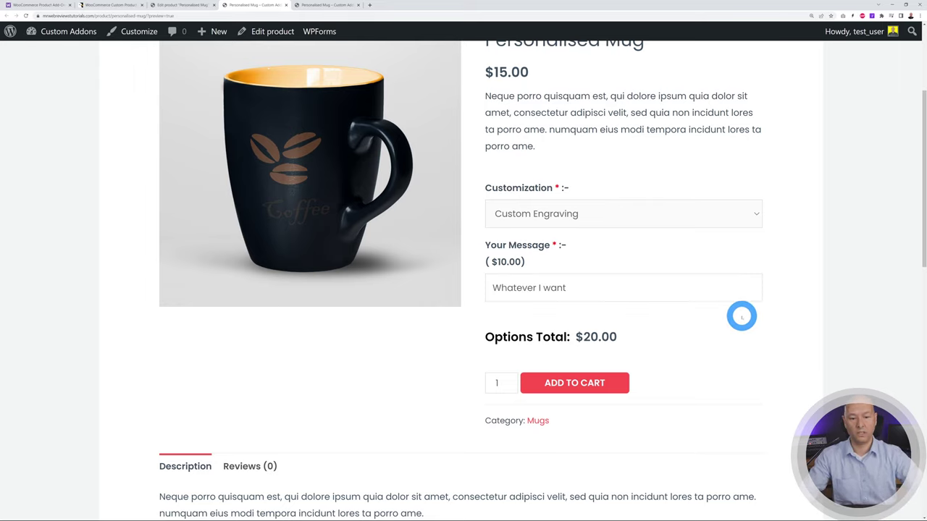
Toggle the customization back to Custom Colour, then again to Custom Engraving
left_click(755, 214)
left_click(647, 247)
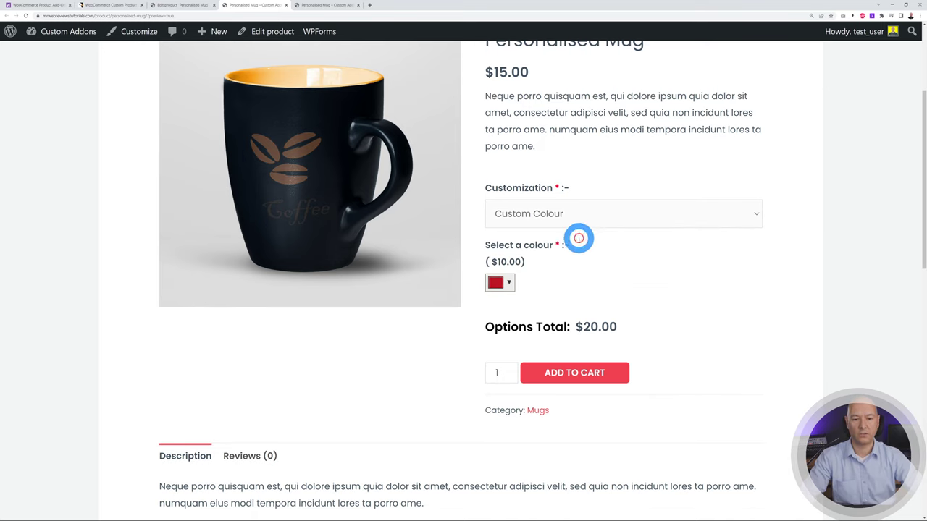
left_click(602, 213)
left_click(602, 215)
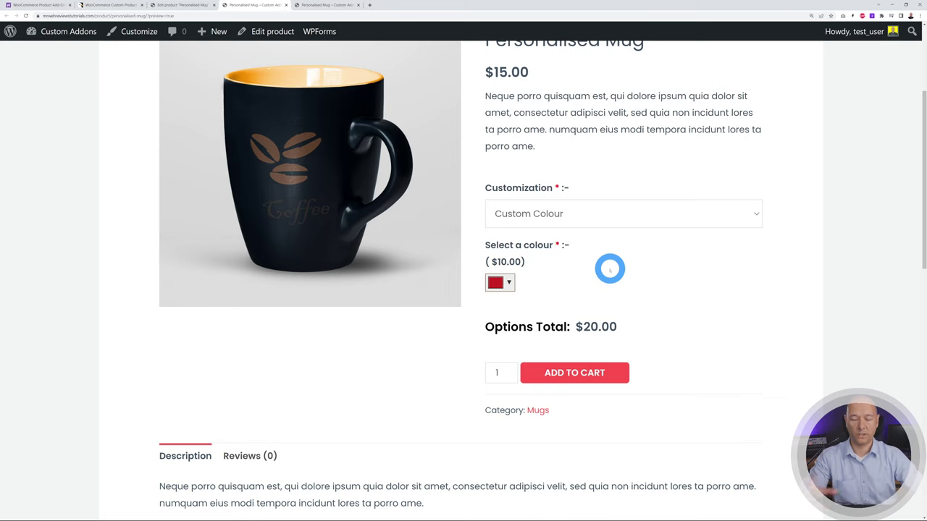
left_click(624, 216)
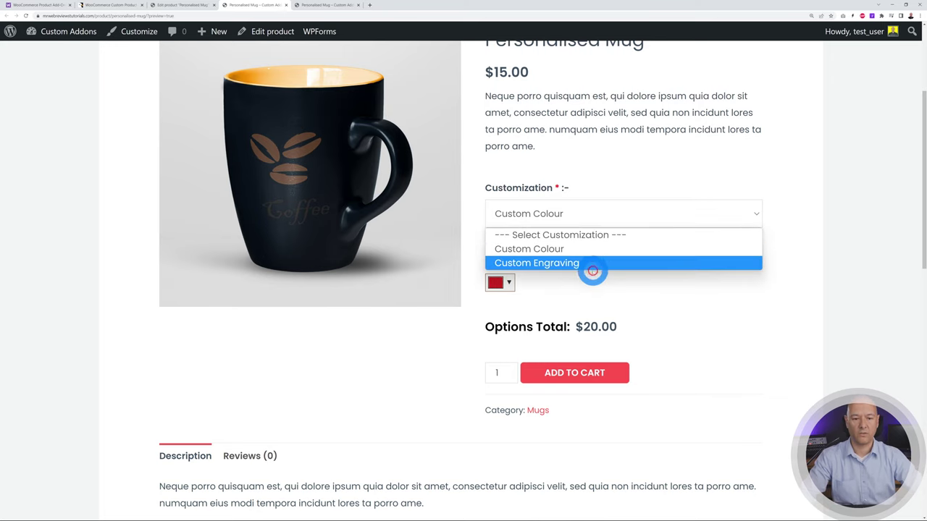
left_click(593, 265)
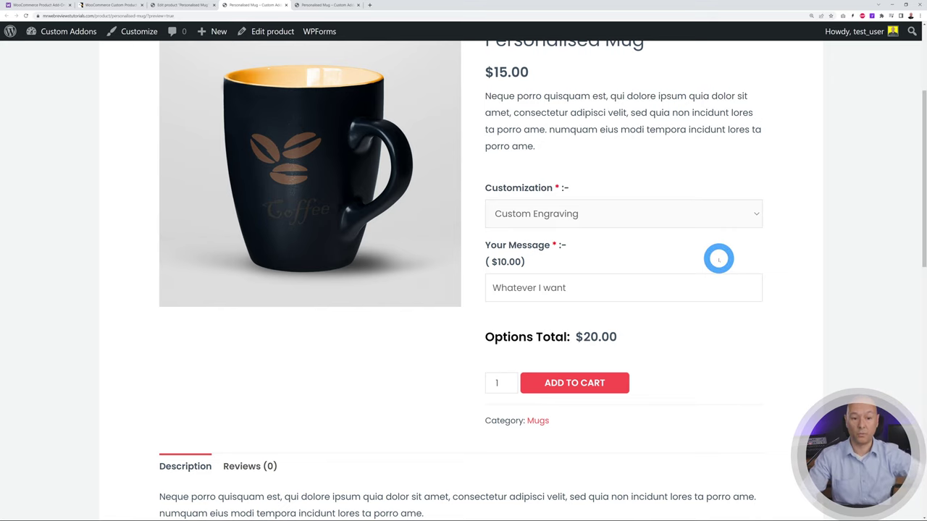
Back in the product editor, add a new rule under Product Addons > All Global Addons Rules
left_click(192, 6)
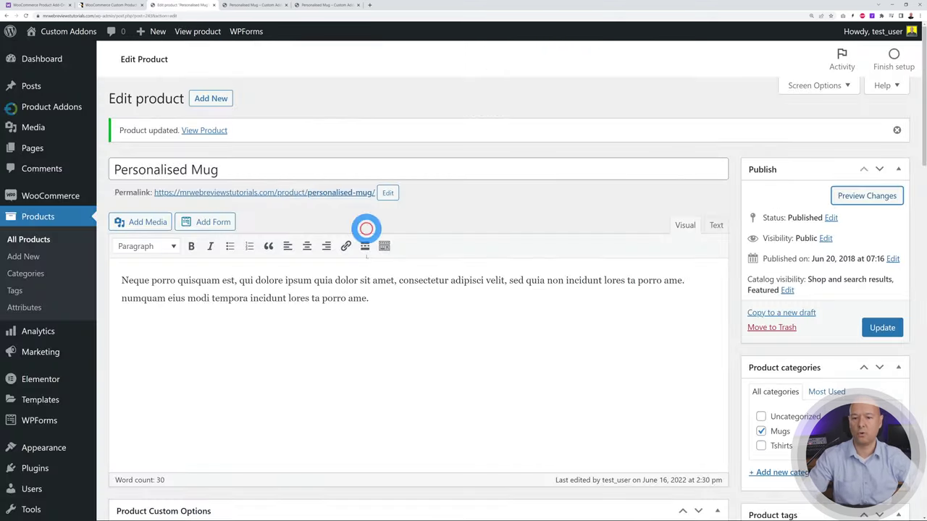
scroll(366, 317, "down", 6)
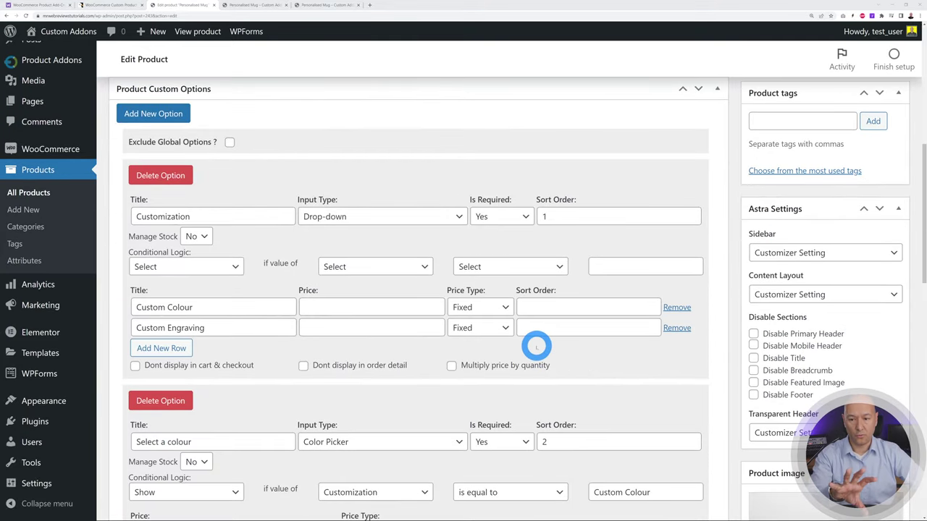
scroll(478, 239, "up", 3)
mouse_move(74, 108)
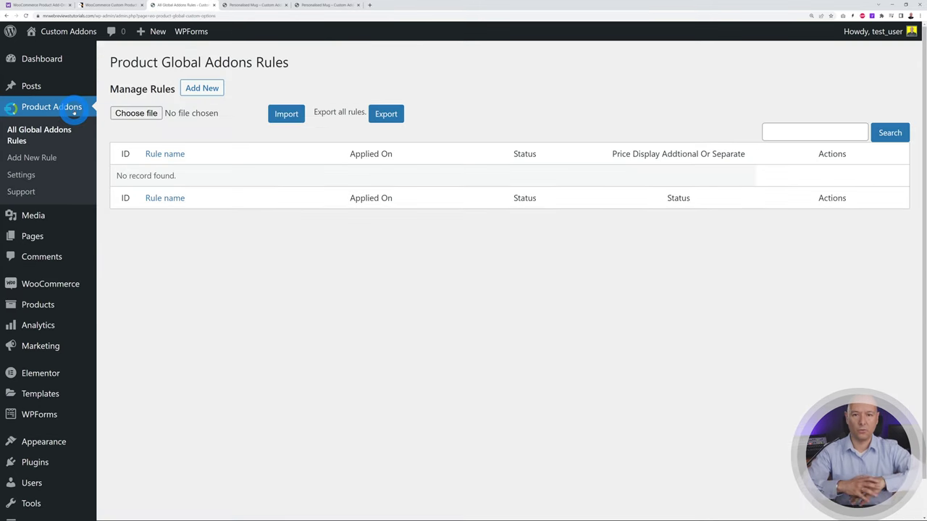
left_click(205, 89)
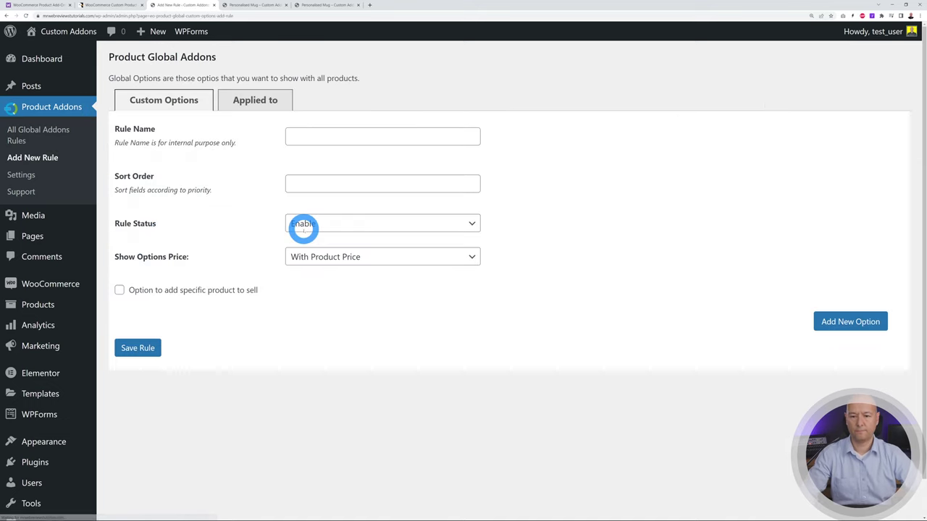
Name the rule Test Rule with sort order 1, status Enable, and options price With Product Price
left_click(369, 135)
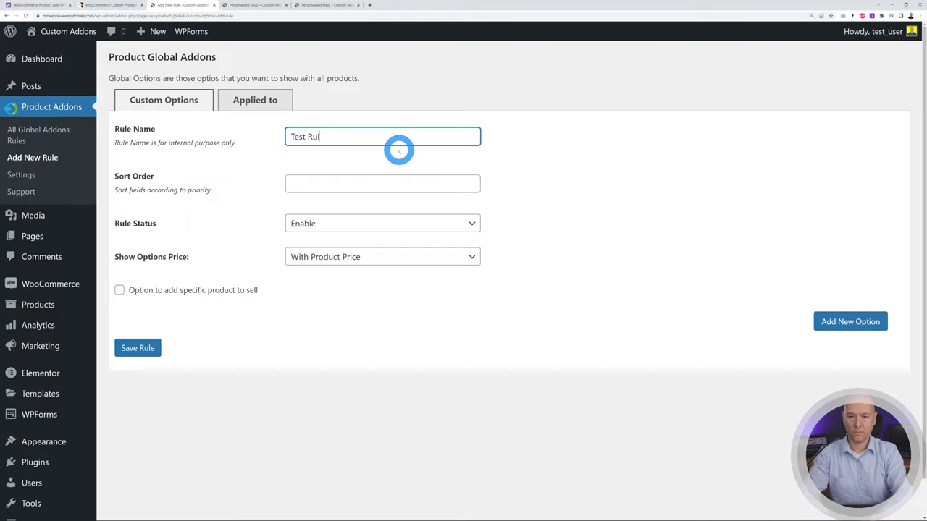
type("Test Rule")
left_click(381, 187)
type("1")
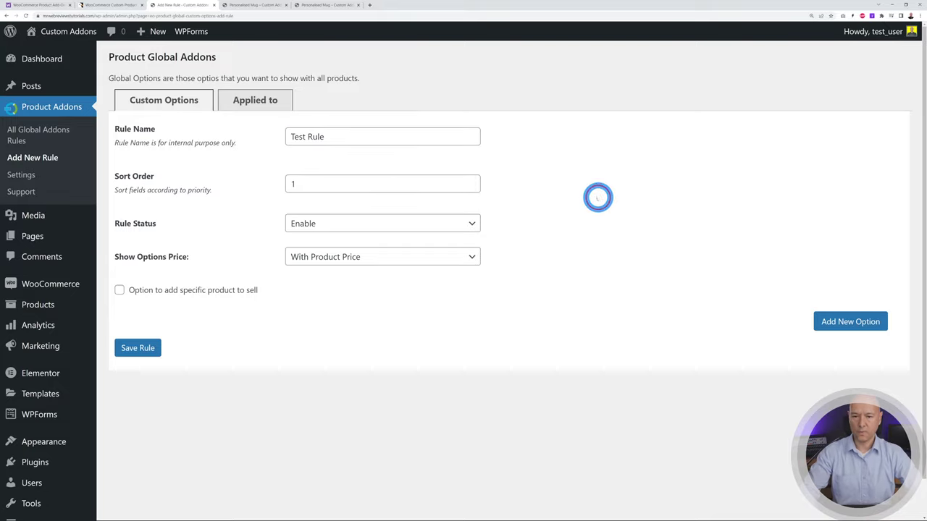
left_click(471, 225)
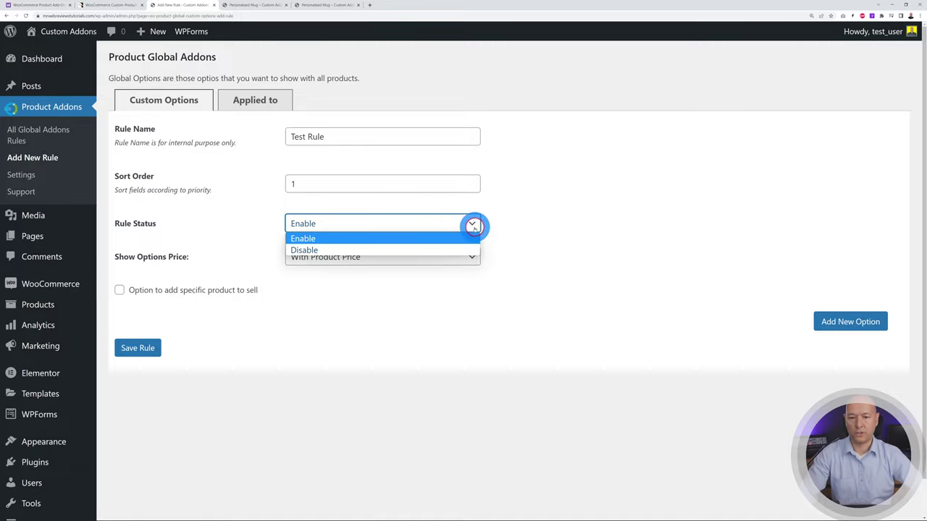
left_click(536, 227)
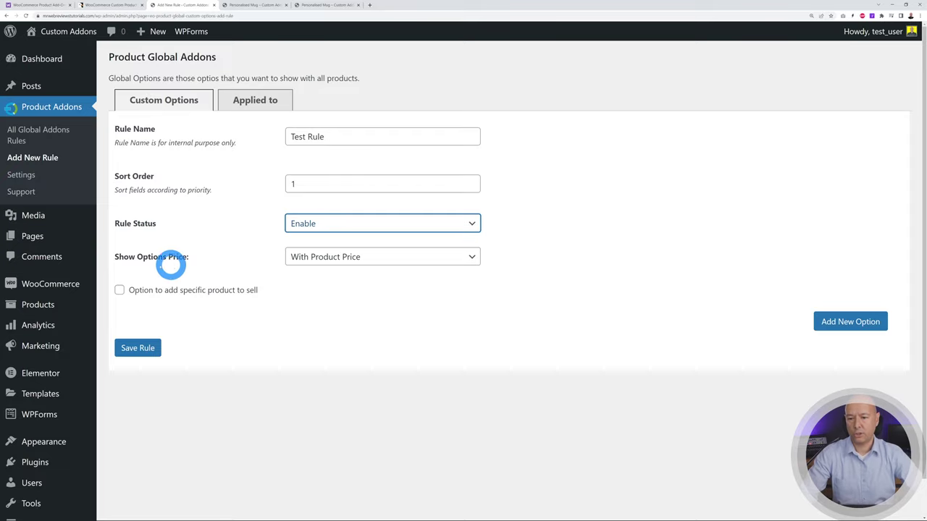
left_click(467, 257)
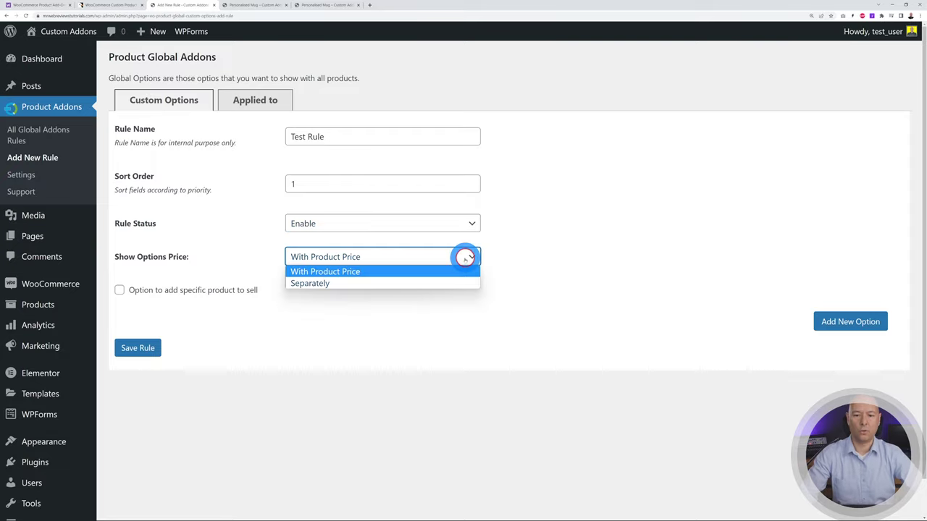
left_click(382, 283)
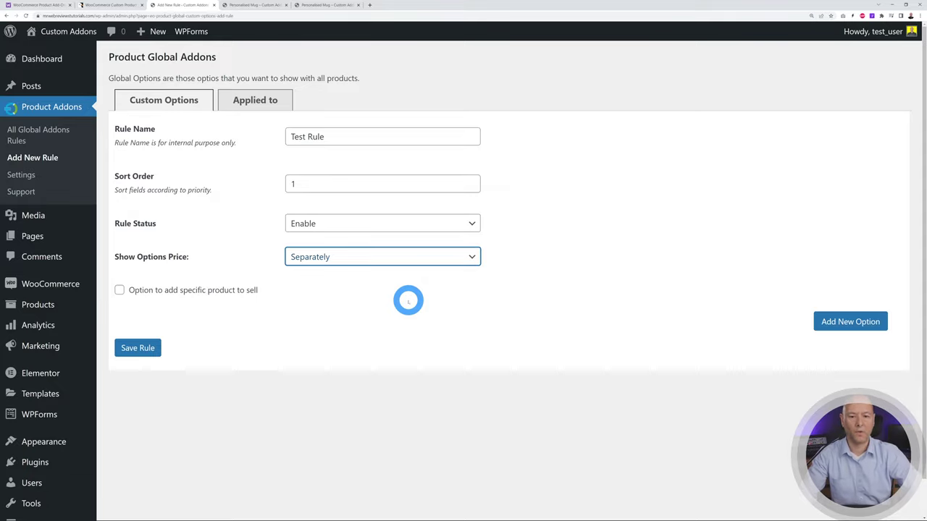
left_click(439, 256)
left_click(415, 270)
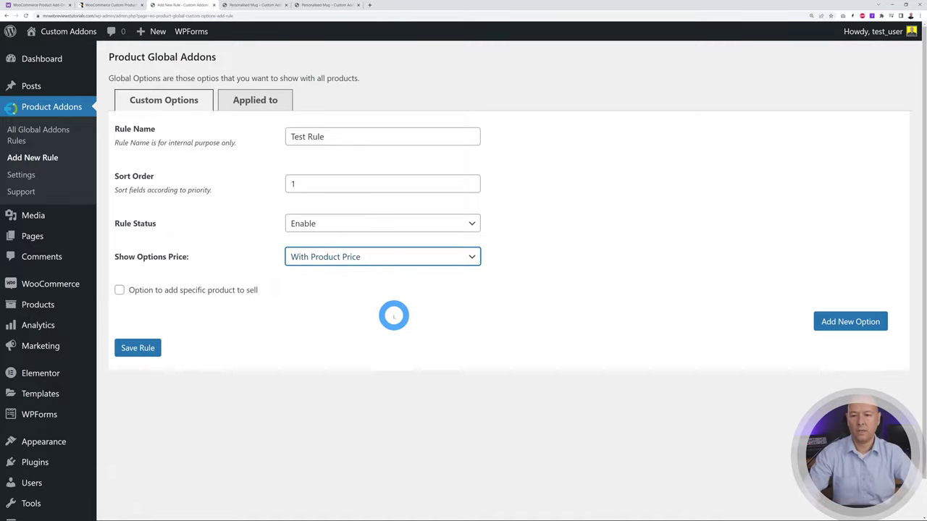
Add an option titled Test with Radio Buttons input type and one new value row
left_click(814, 321)
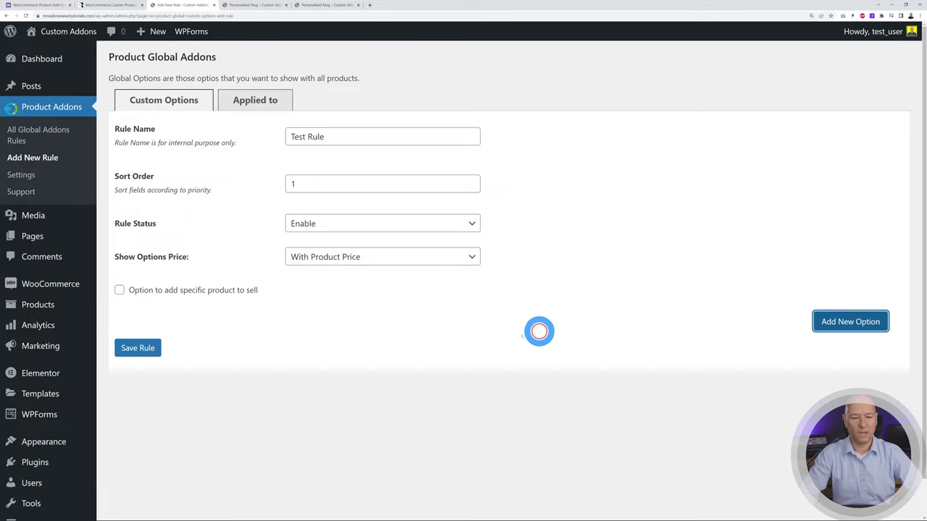
scroll(601, 296, "down", 1)
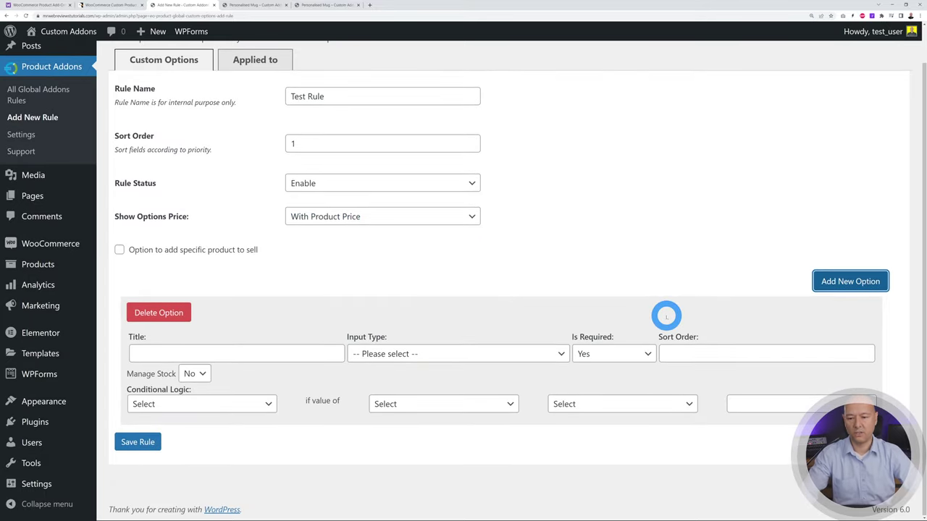
left_click(299, 353)
type("Test")
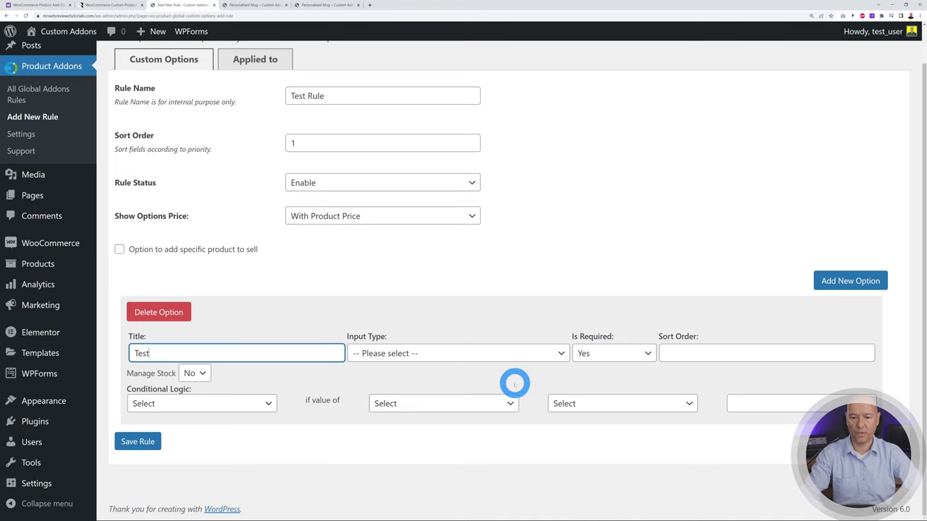
left_click(529, 353)
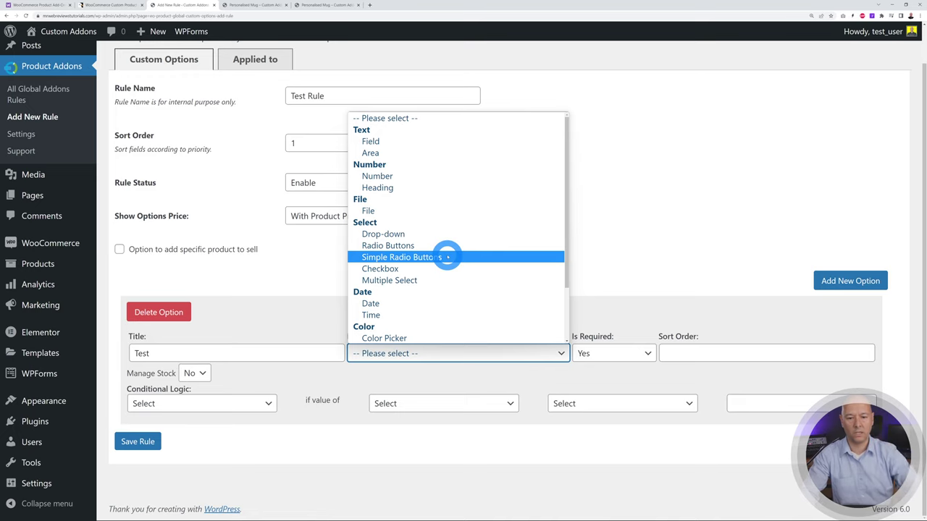
left_click(432, 246)
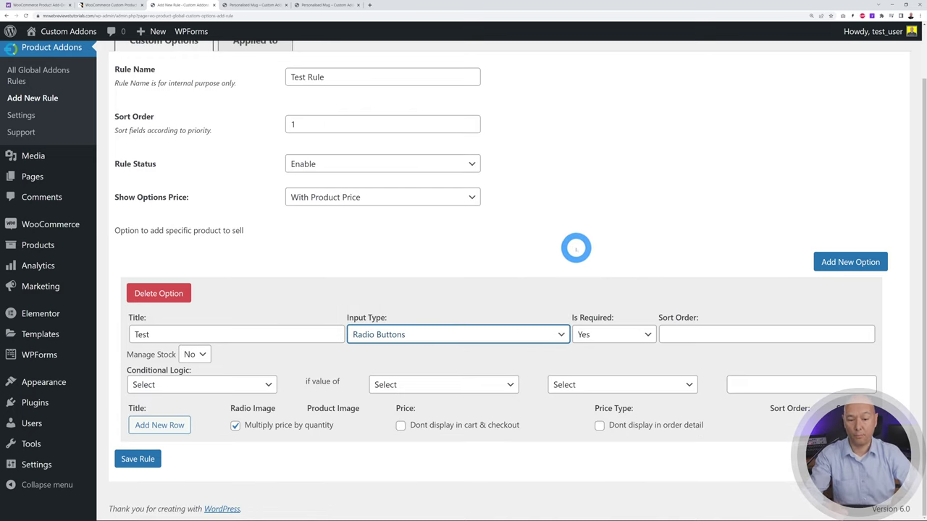
left_click(159, 425)
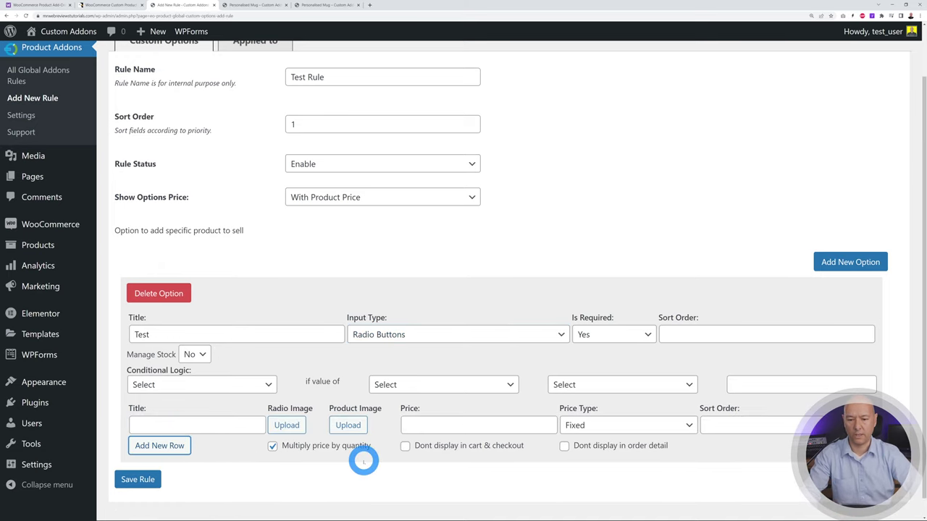
Add three value rows titled Orange, Apple and Banana
scroll(304, 420, "down", 1)
left_click(236, 383)
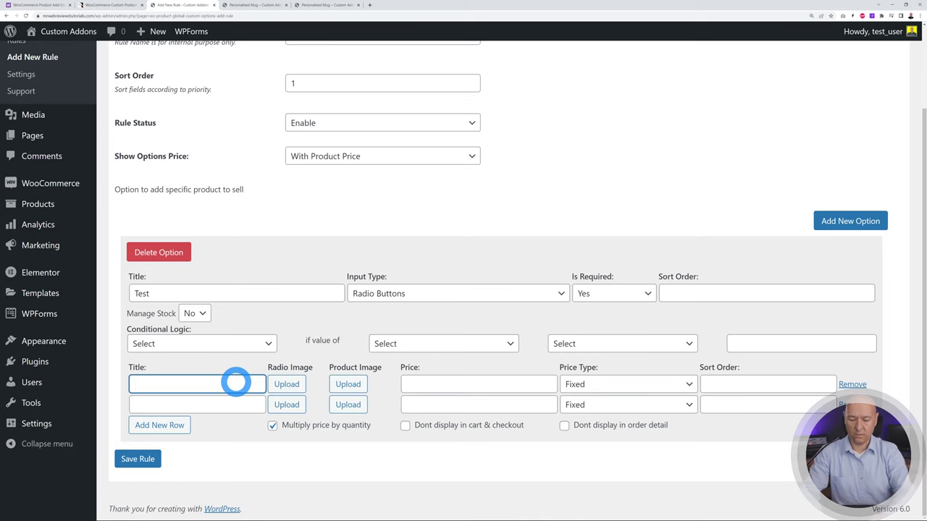
type("Orange")
left_click(236, 404)
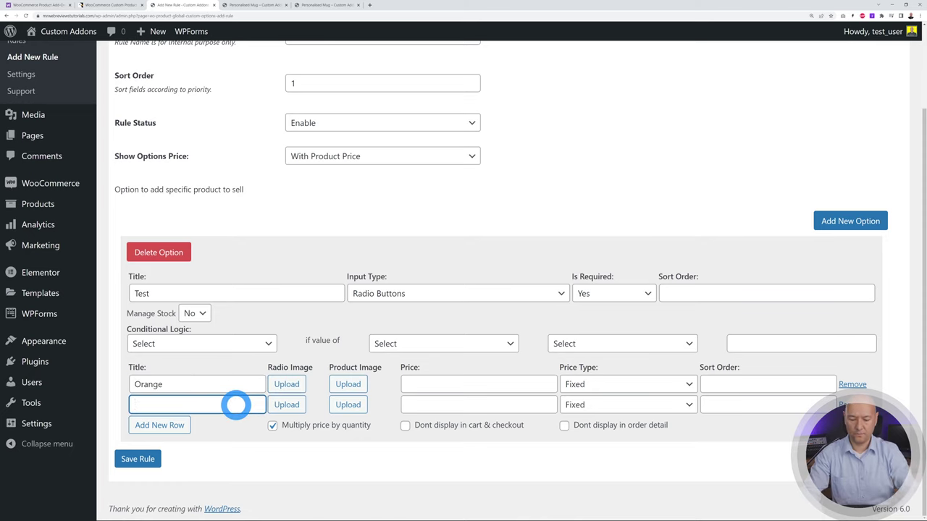
left_click(176, 425)
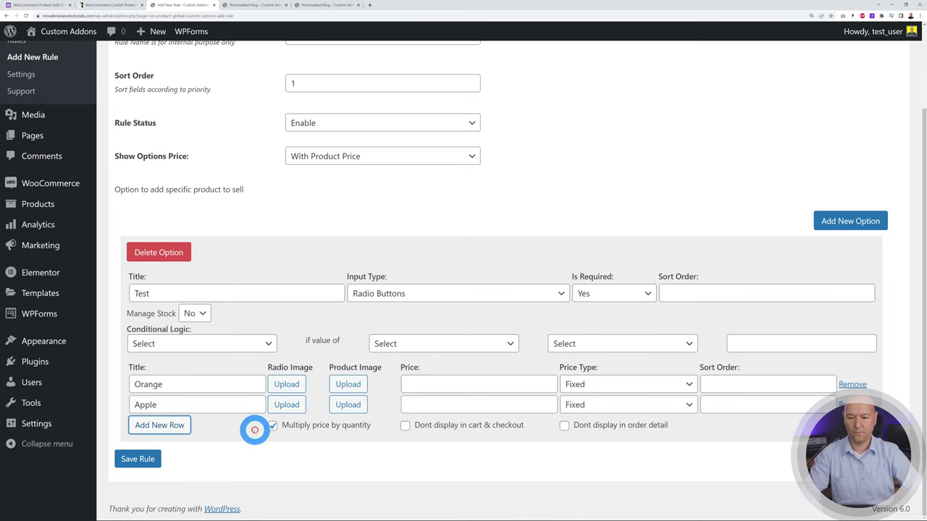
left_click(222, 425)
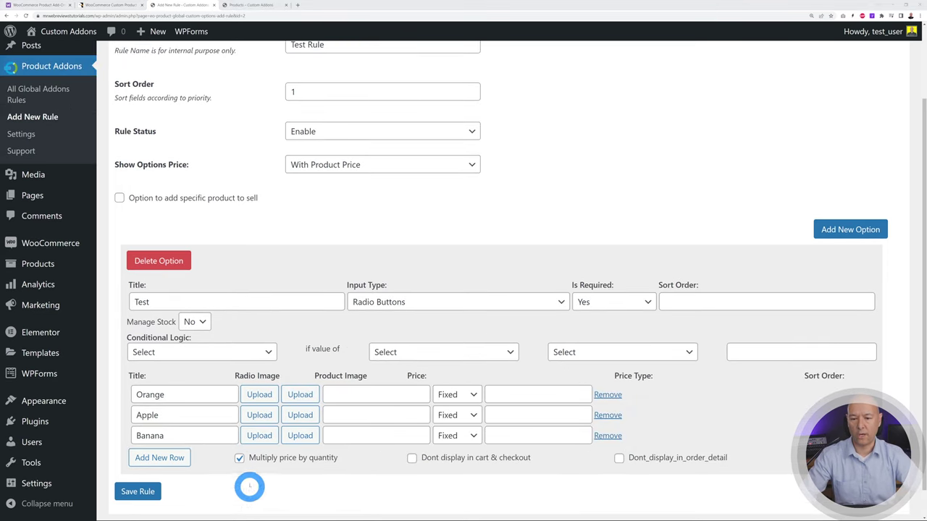
Set the orange, apple and banana photos from the Media Library as each choice's radio image
left_click(258, 395)
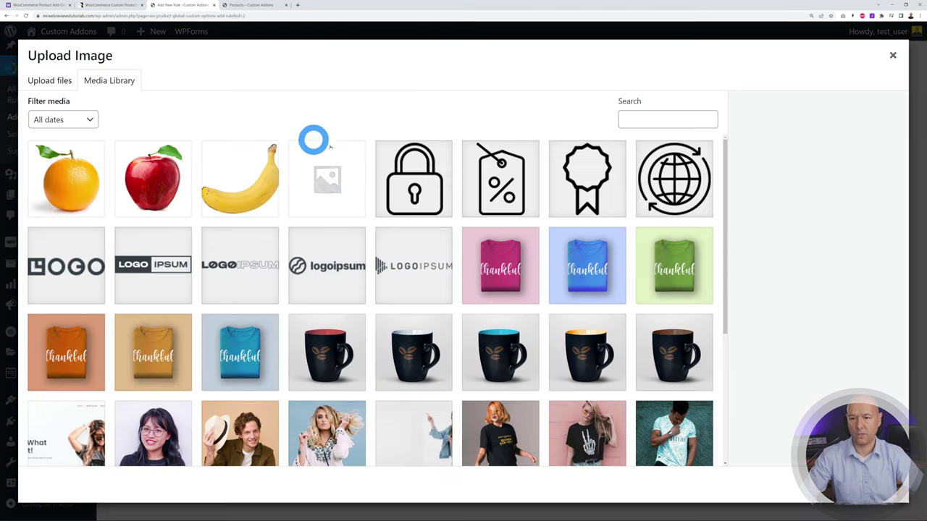
left_click(76, 188)
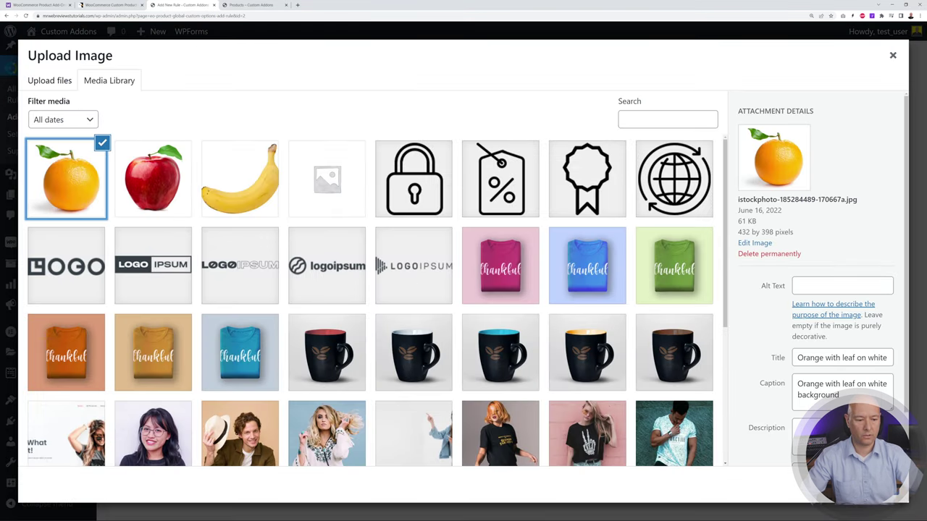
left_click(865, 483)
left_click(265, 441)
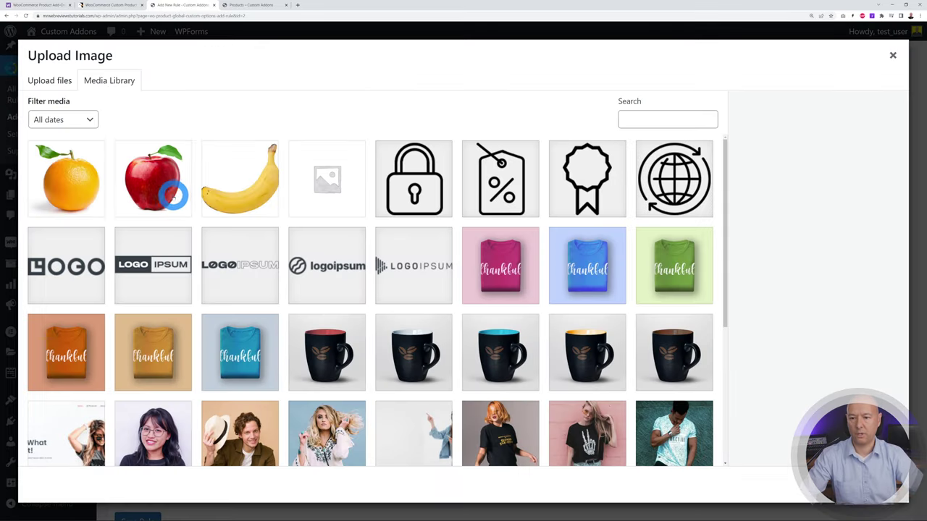
left_click(176, 192)
left_click(865, 484)
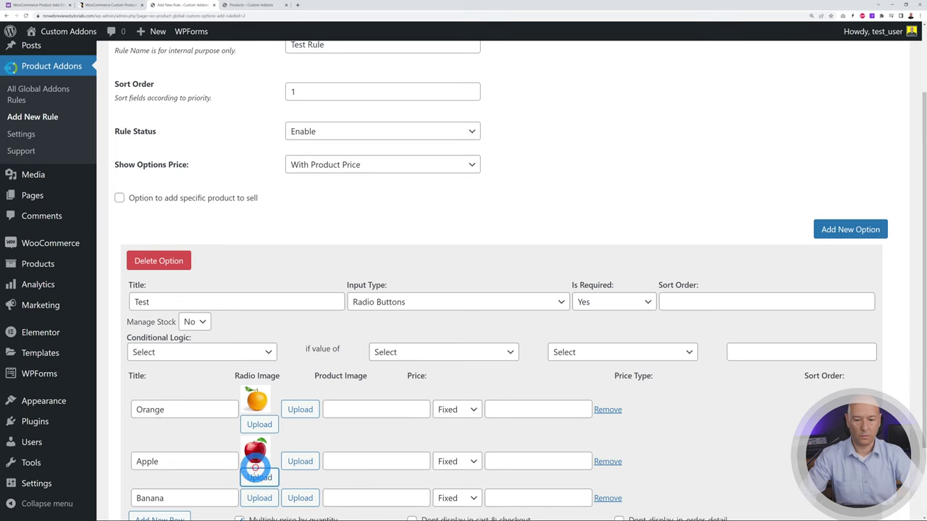
left_click(258, 499)
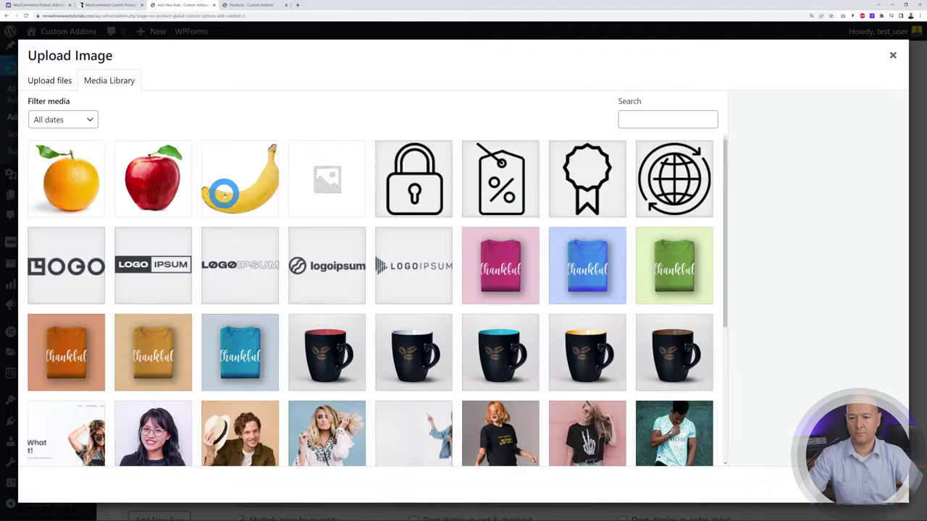
left_click(224, 193)
left_click(865, 484)
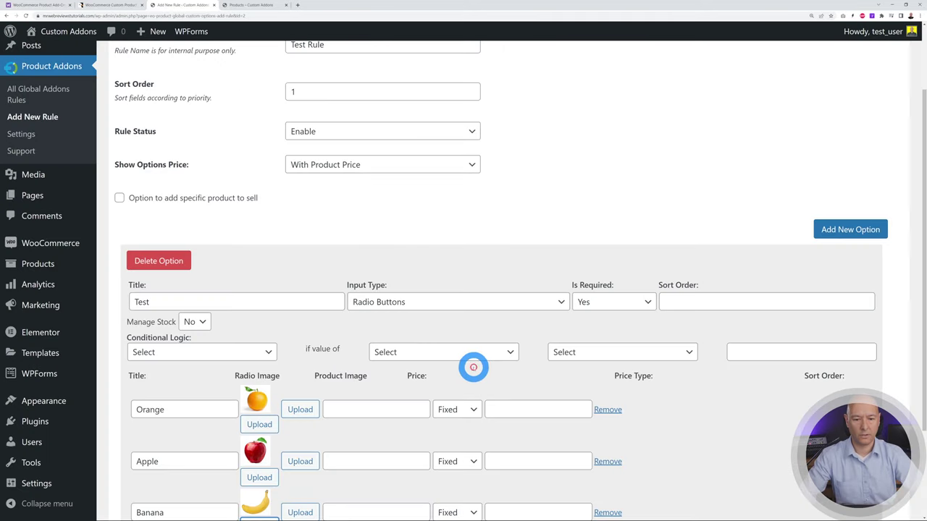
scroll(723, 273, "down", 3)
Apply Test Rule to the Mugs category instead of Black Printed Coffee Mug and save it
scroll(362, 416, "up", 5)
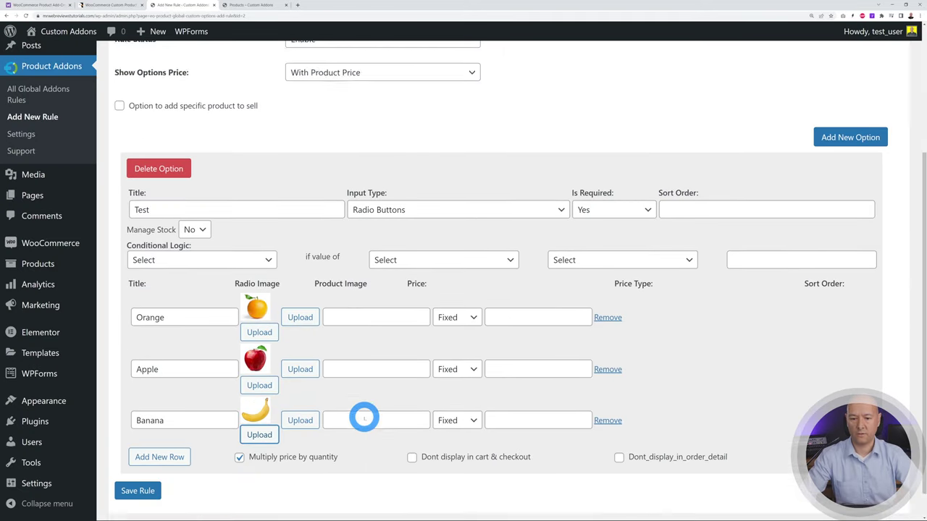
left_click(270, 100)
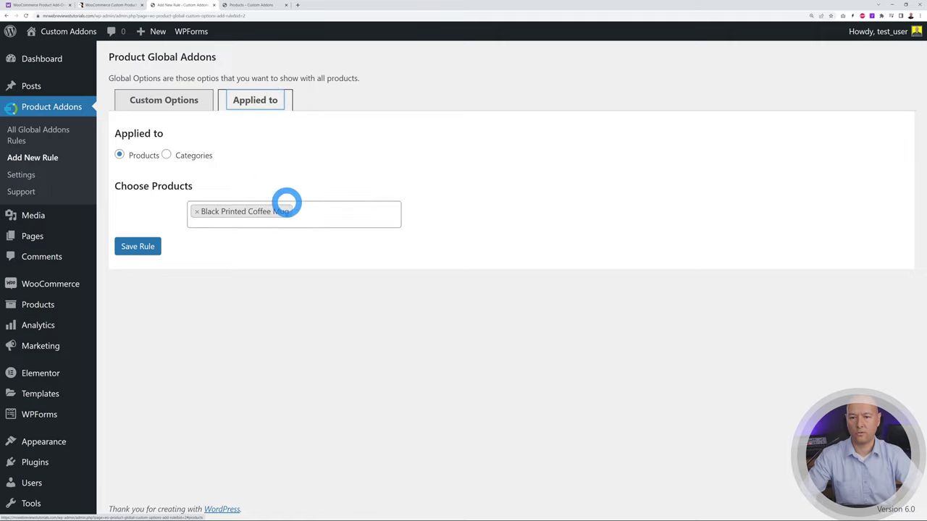
left_click(196, 211)
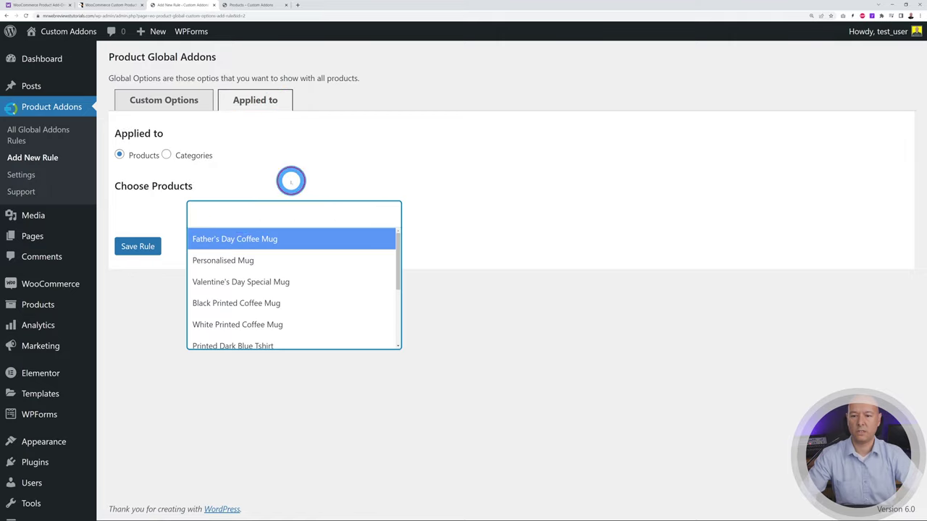
left_click(340, 166)
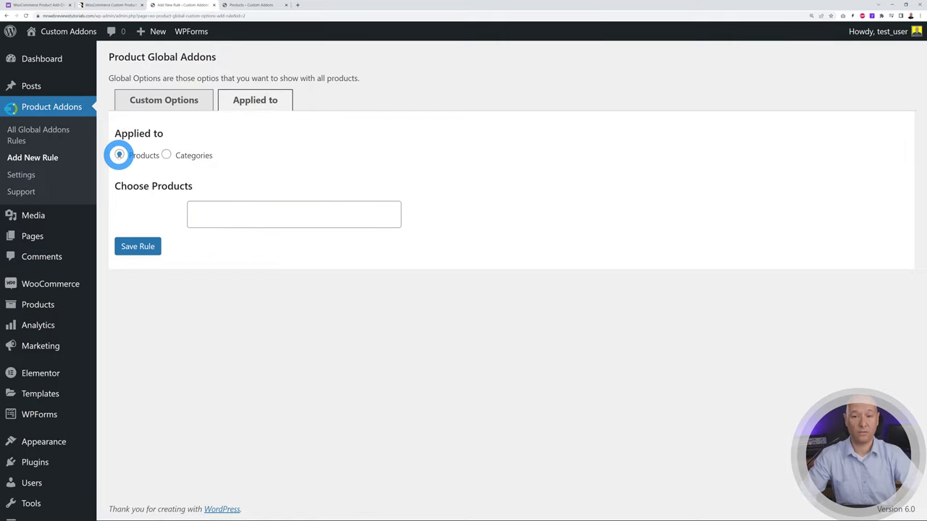
left_click(166, 155)
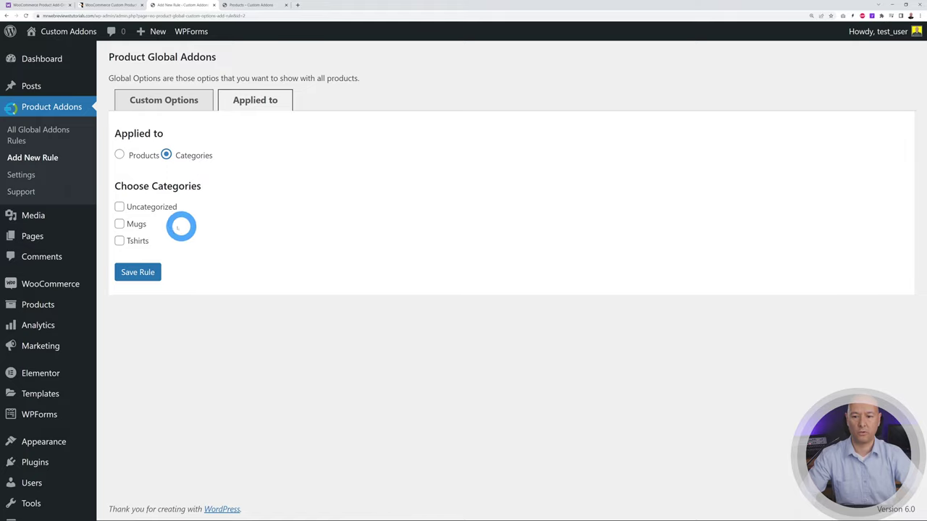
left_click(120, 225)
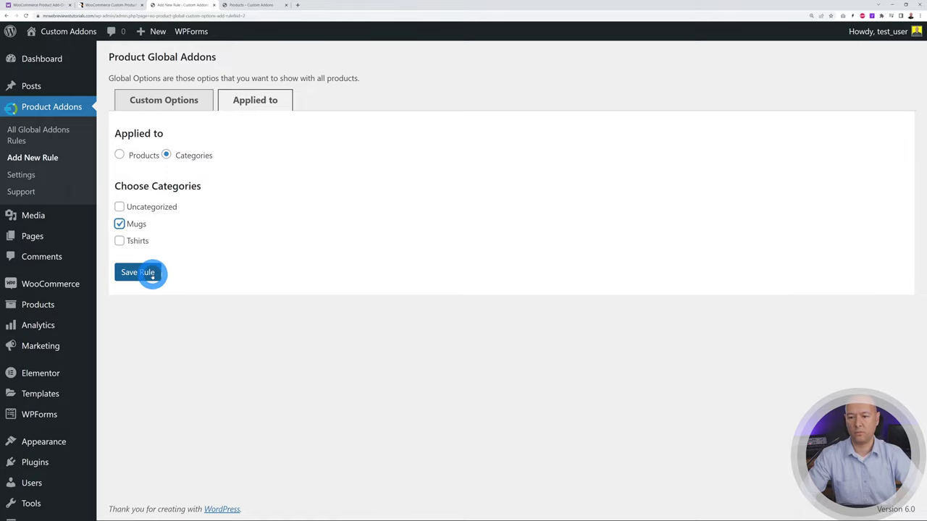
left_click(151, 272)
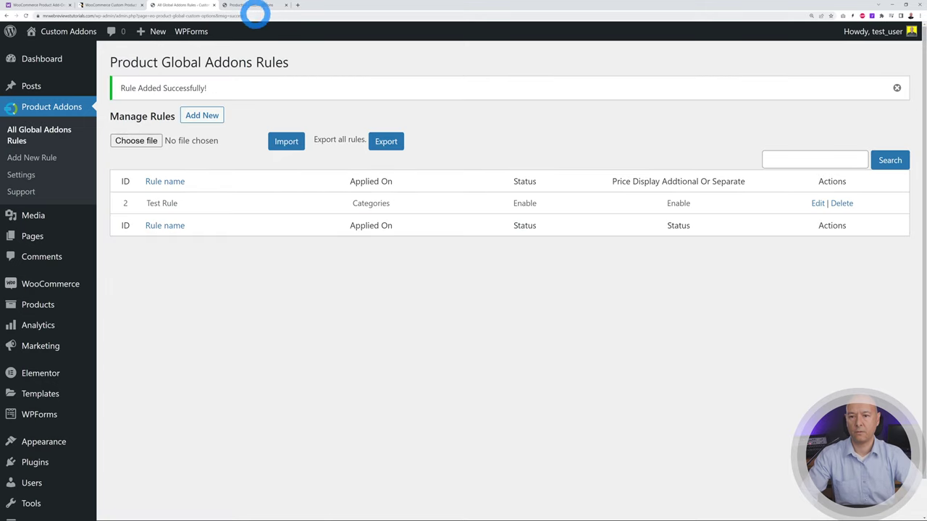
Pick the Apple image choice on the Black Printed Coffee Mug storefront, then return to the rule
left_click(254, 6)
scroll(534, 193, "down", 2)
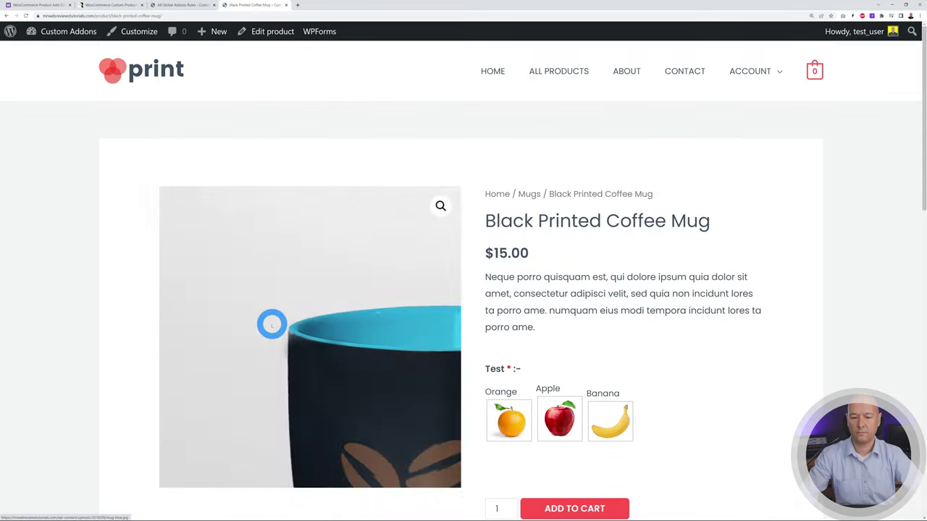
scroll(756, 323, "down", 2)
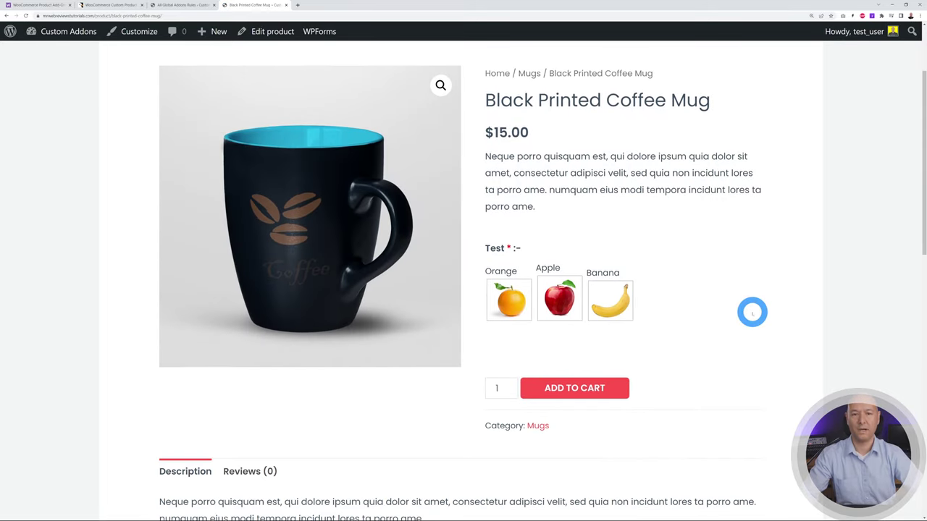
left_click(555, 299)
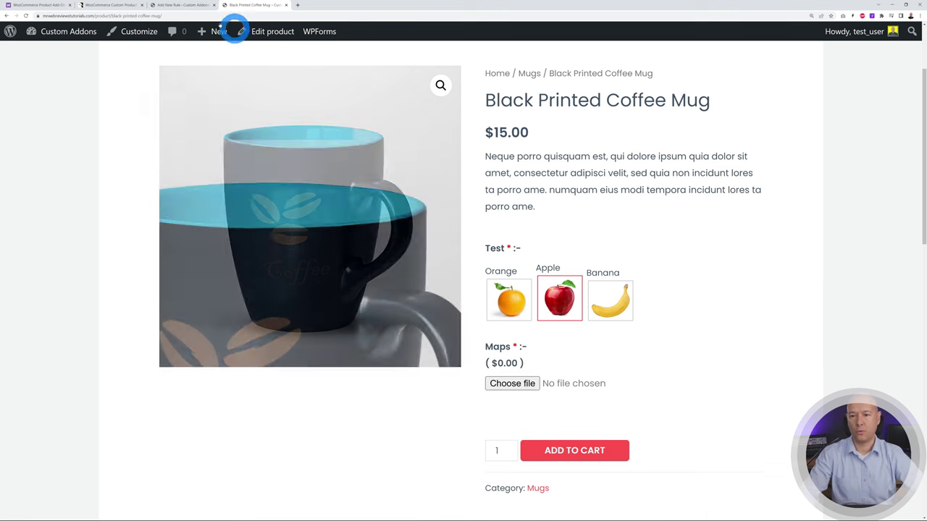
left_click(185, 5)
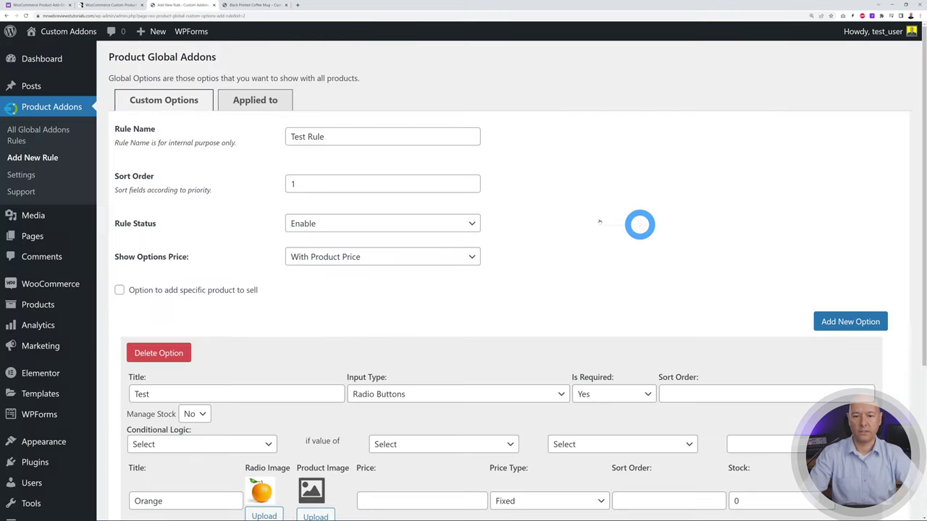
Change the Test option to a File input allowing jpg,pdf,png and save the rule
scroll(620, 213, "down", 3)
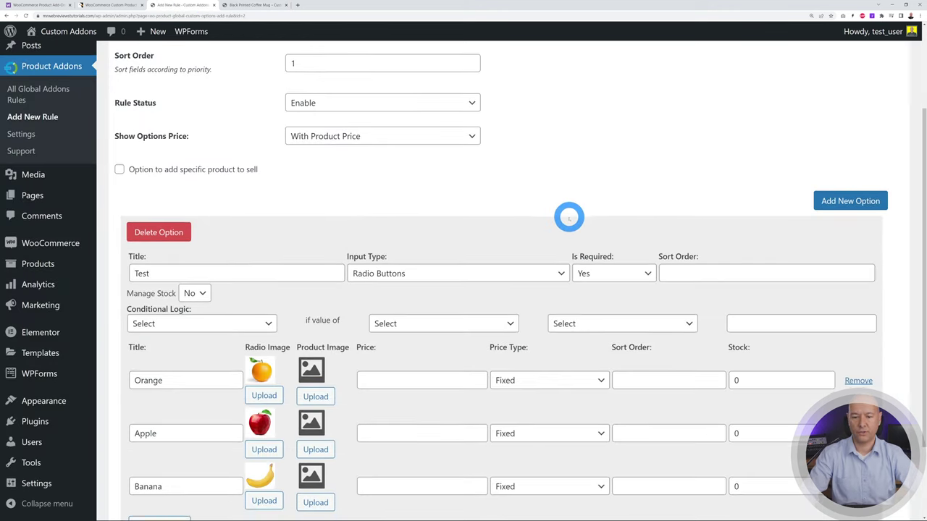
left_click(558, 212)
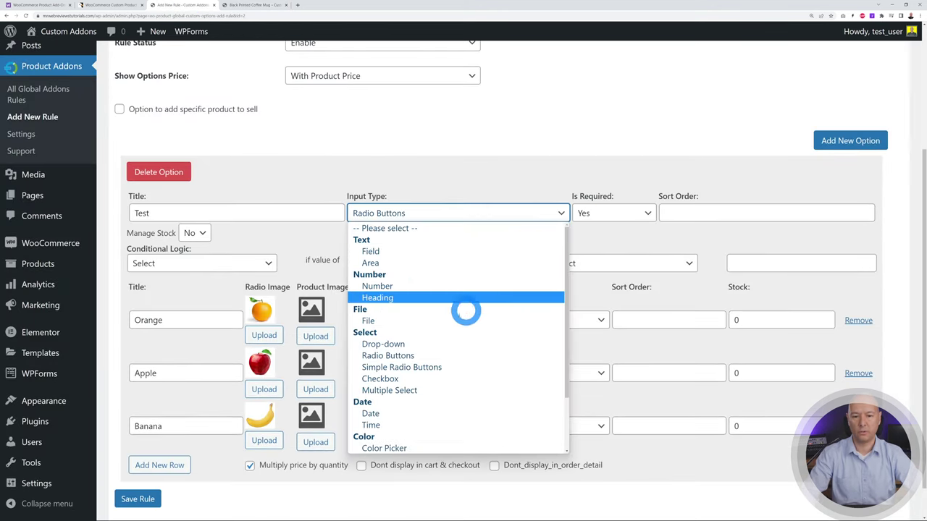
left_click(428, 321)
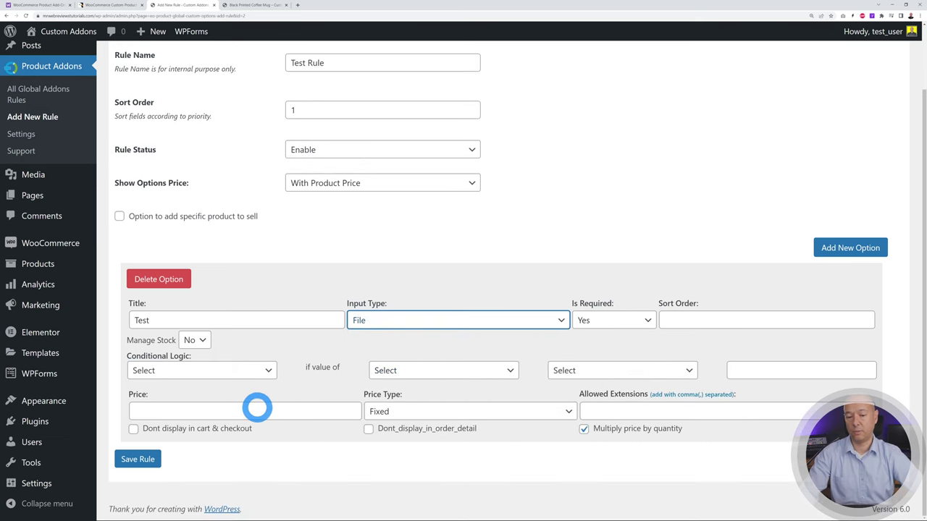
left_click(611, 412)
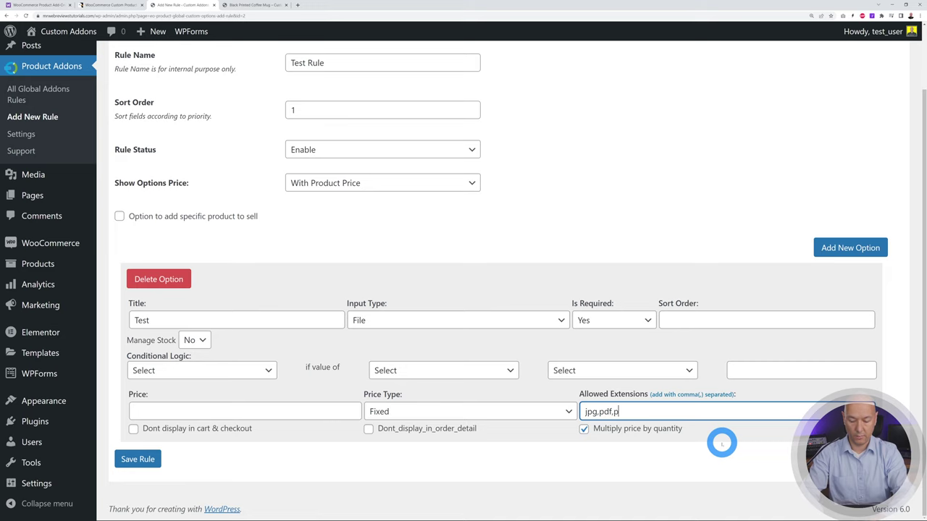
left_click(137, 459)
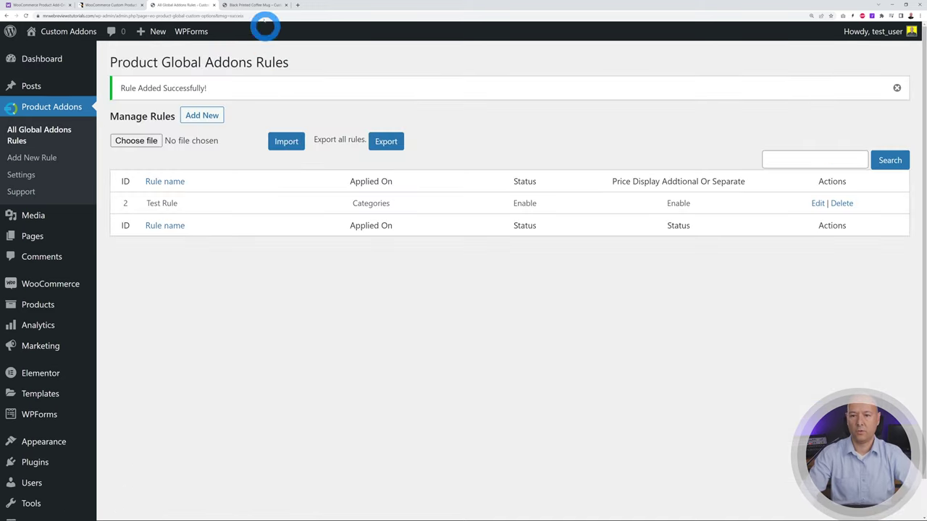
Reload the Black Printed Coffee Mug page, attach Banana-Single.jpg to Test, and add it to the cart
left_click(261, 5)
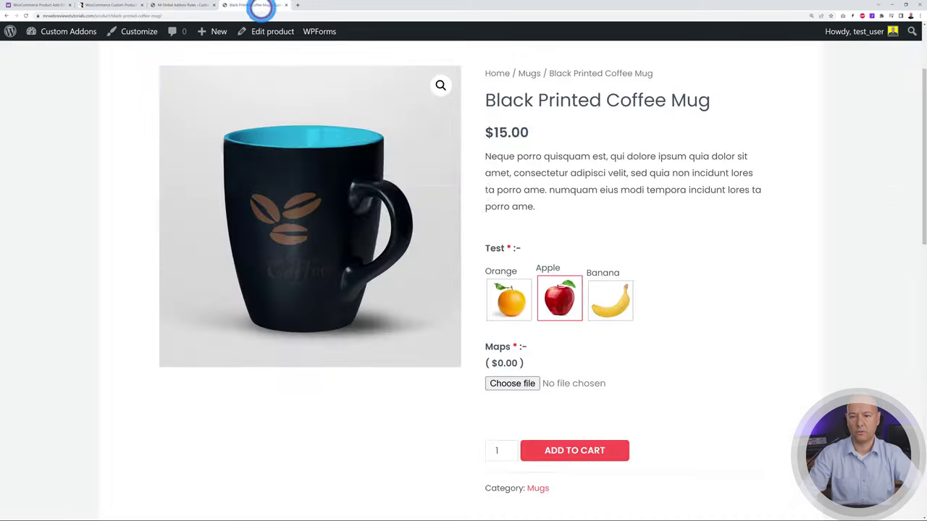
left_click(25, 15)
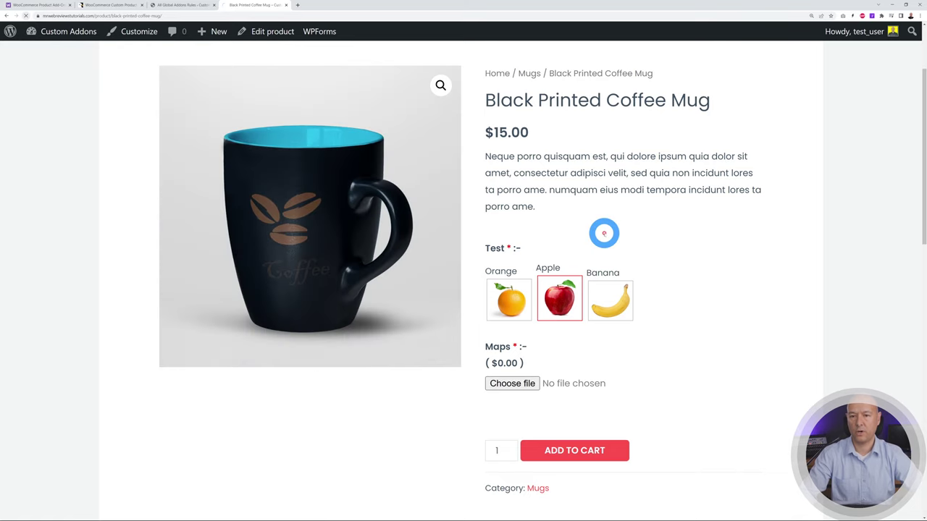
left_click(515, 269)
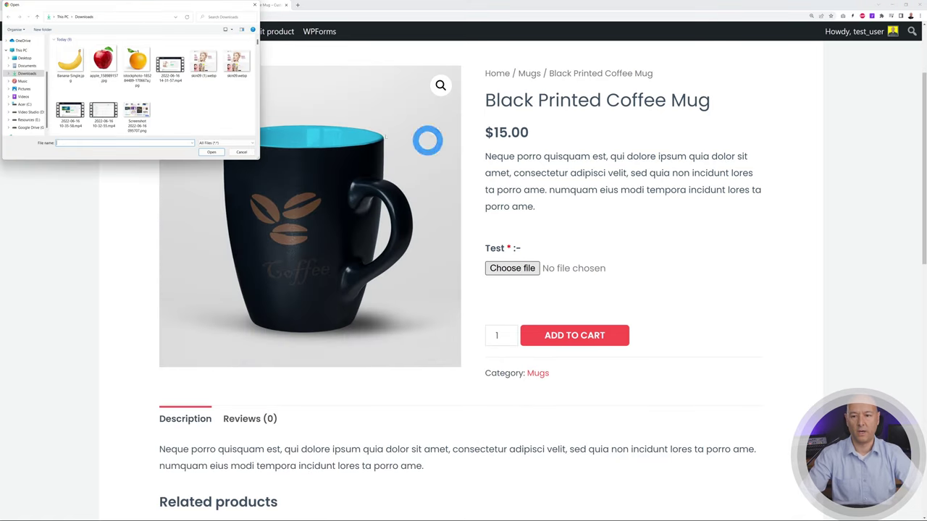
left_click(72, 64)
left_click(212, 152)
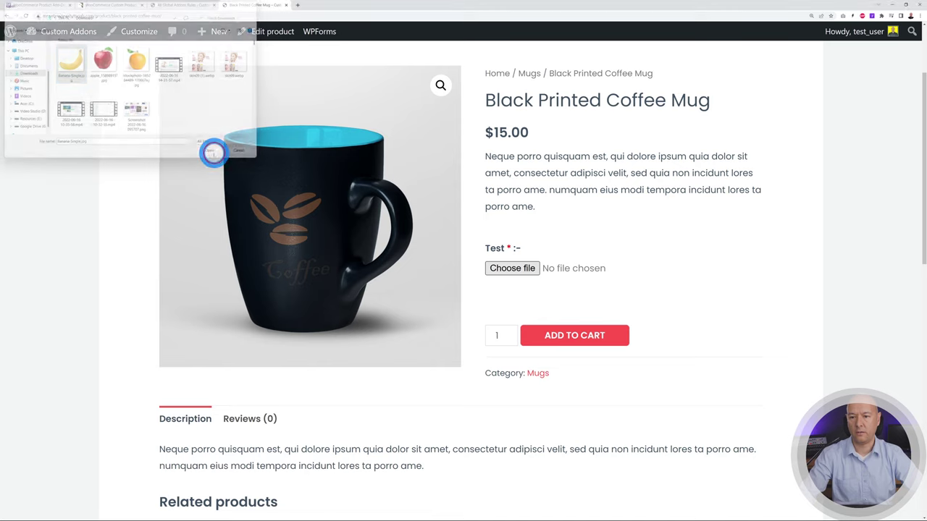
left_click(577, 339)
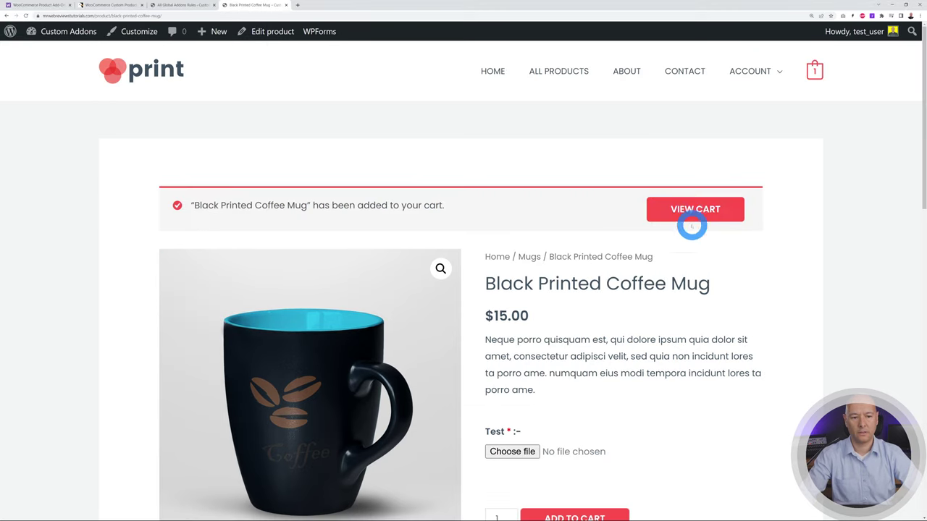
left_click(695, 209)
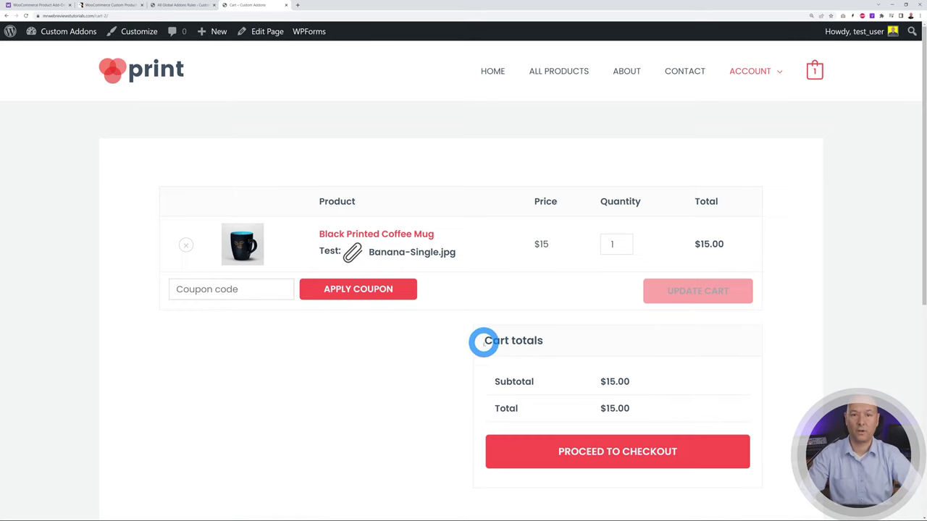
Edit Test Rule so the Test option's input type is Date instead of File, and save
left_click(185, 5)
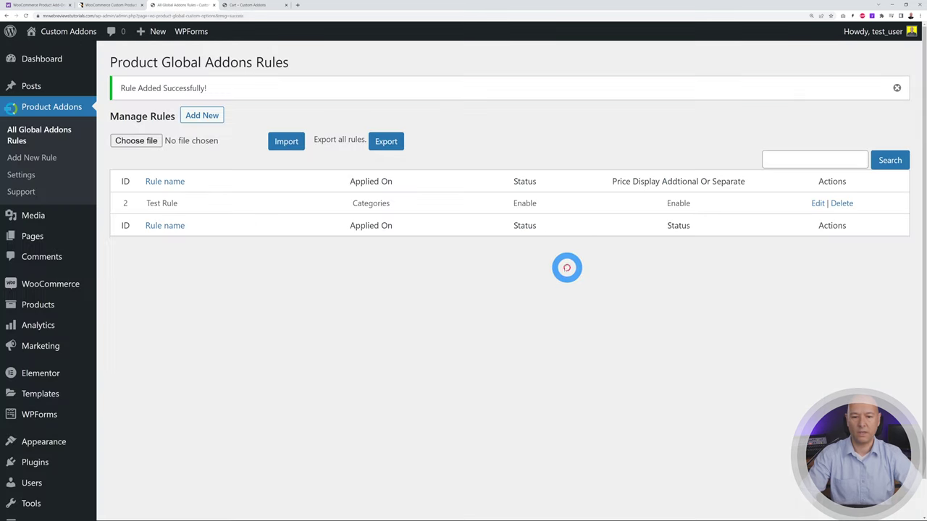
left_click(817, 202)
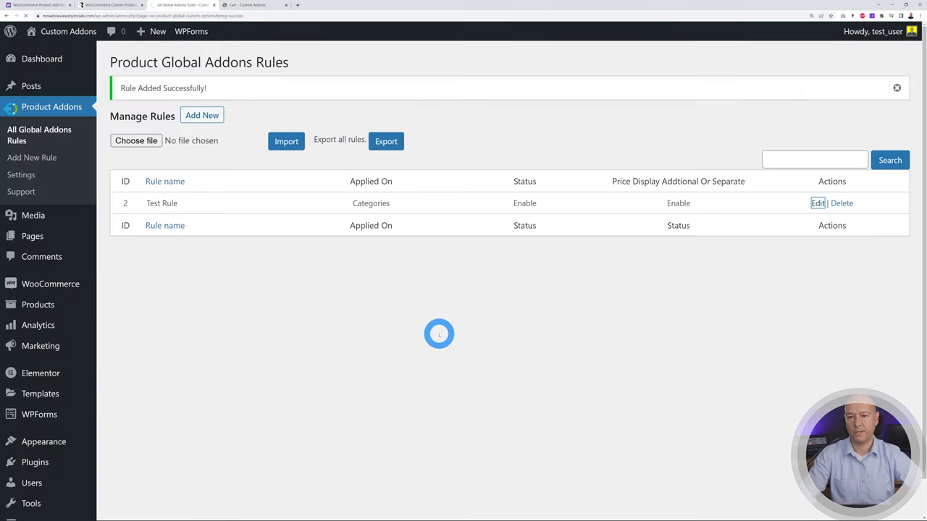
scroll(496, 310, "down", 2)
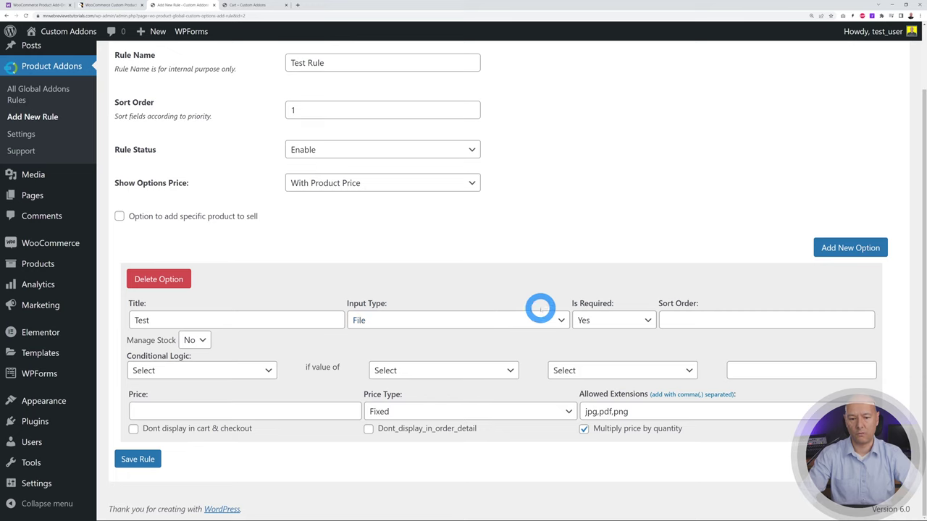
left_click(534, 318)
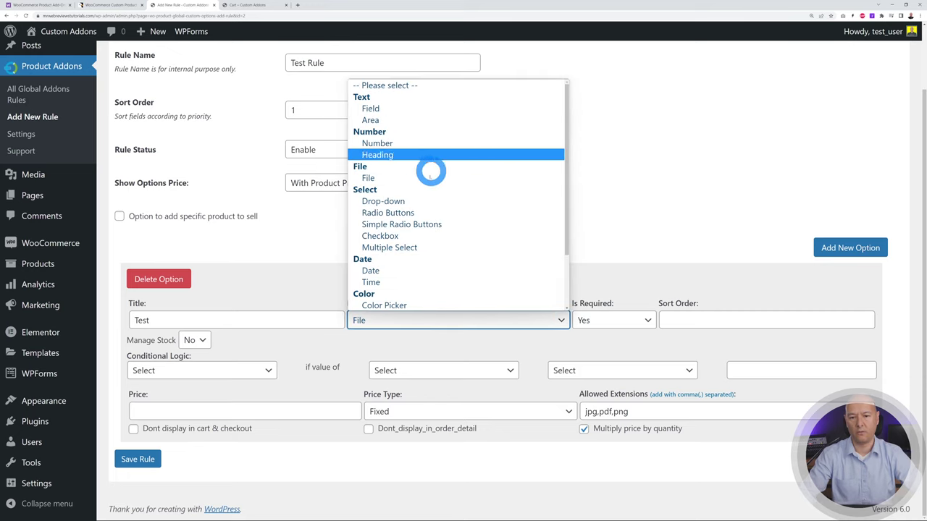
scroll(469, 247, "down", 2)
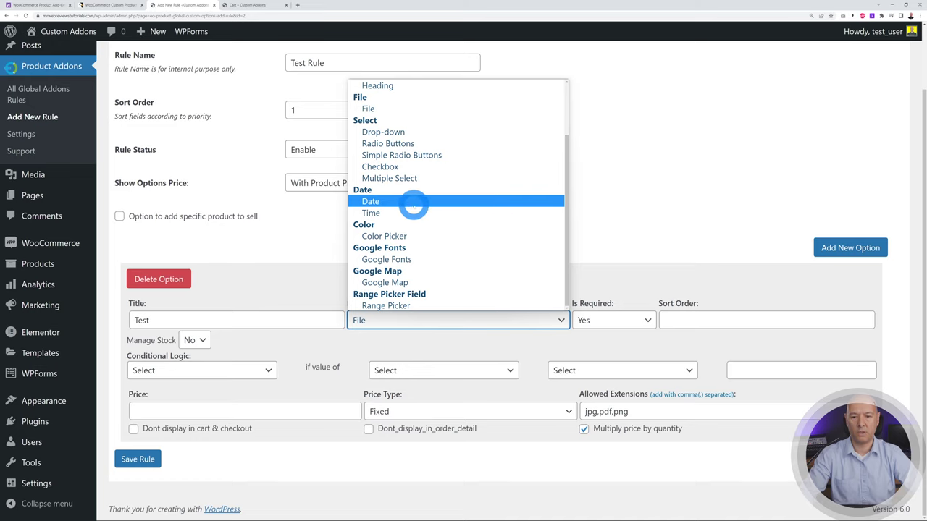
left_click(395, 202)
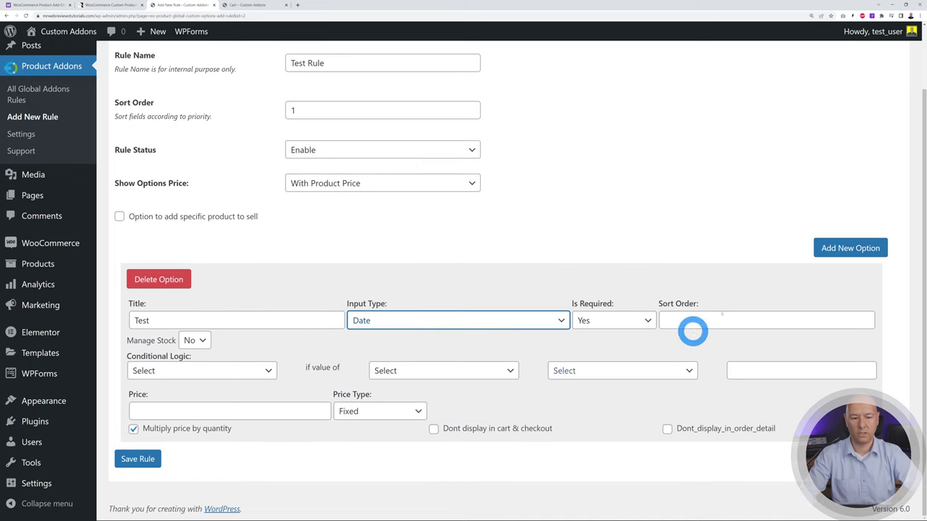
left_click(132, 459)
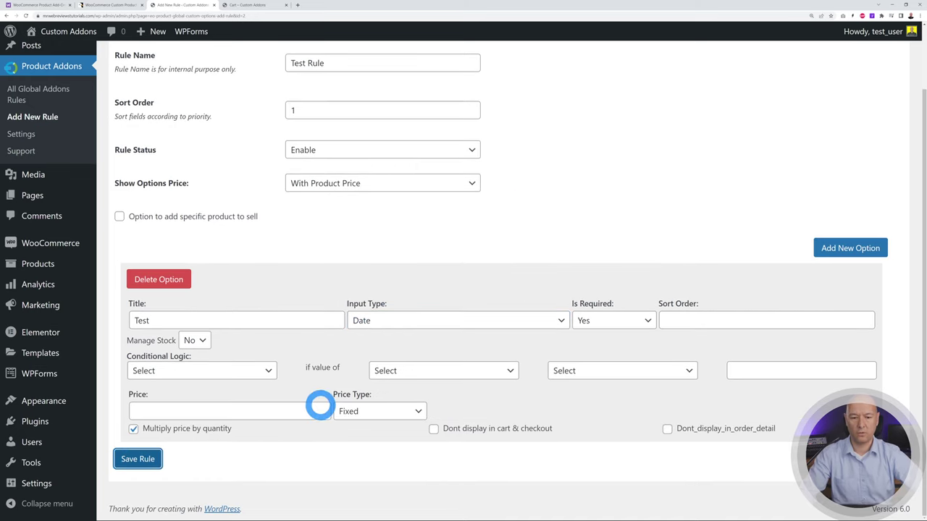
left_click(248, 5)
Add the Father's Day Coffee Mug to the cart with Test date June 23, 2022
left_click(561, 71)
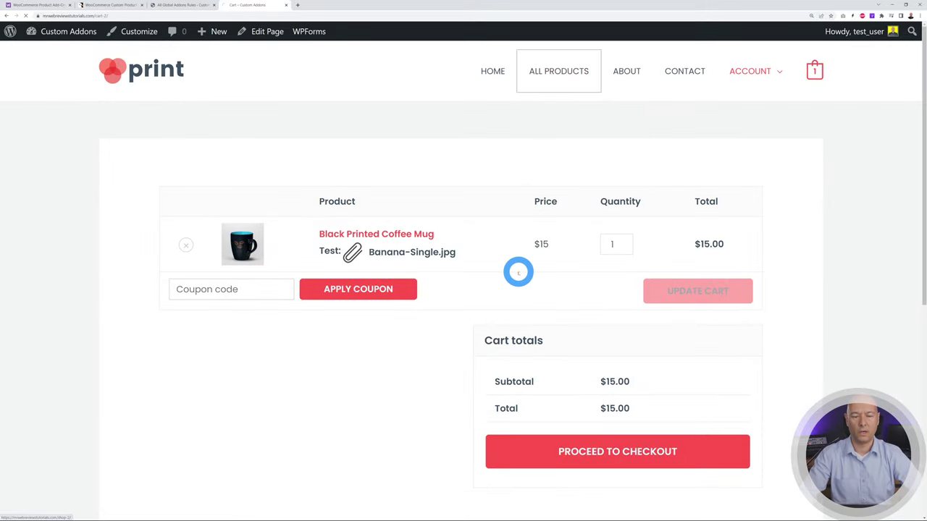
scroll(480, 289, "down", 2)
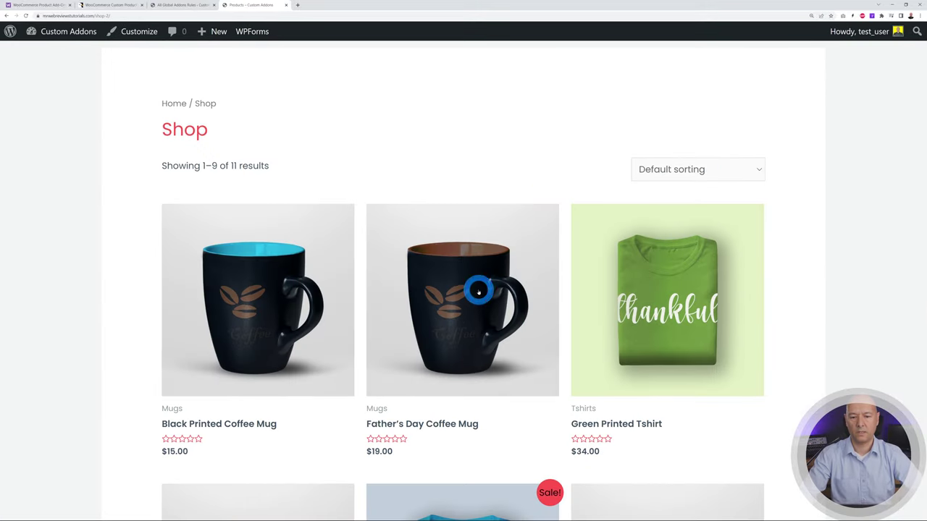
left_click(490, 366)
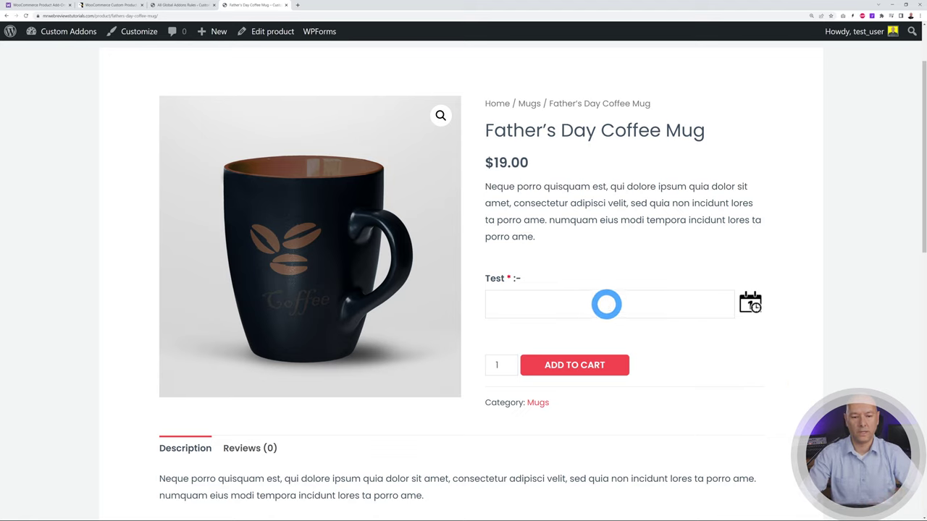
left_click(606, 304)
left_click(750, 302)
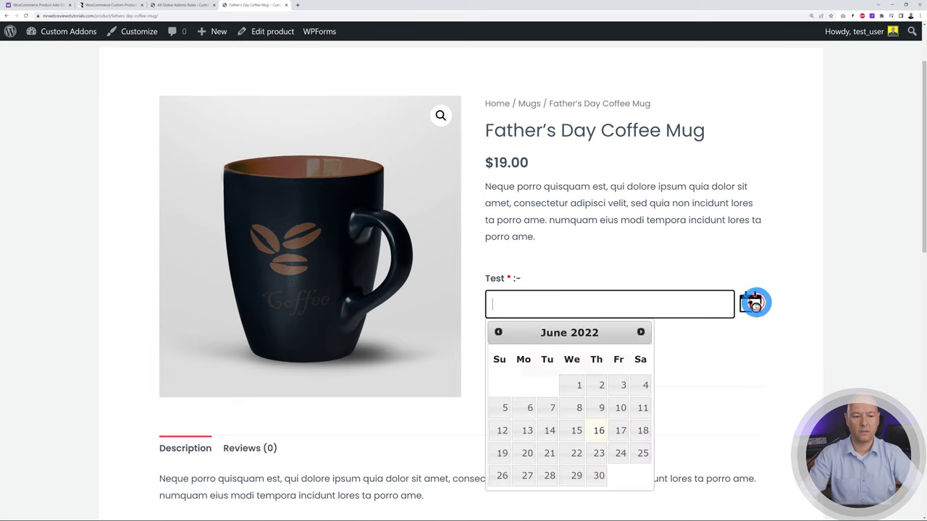
left_click(595, 454)
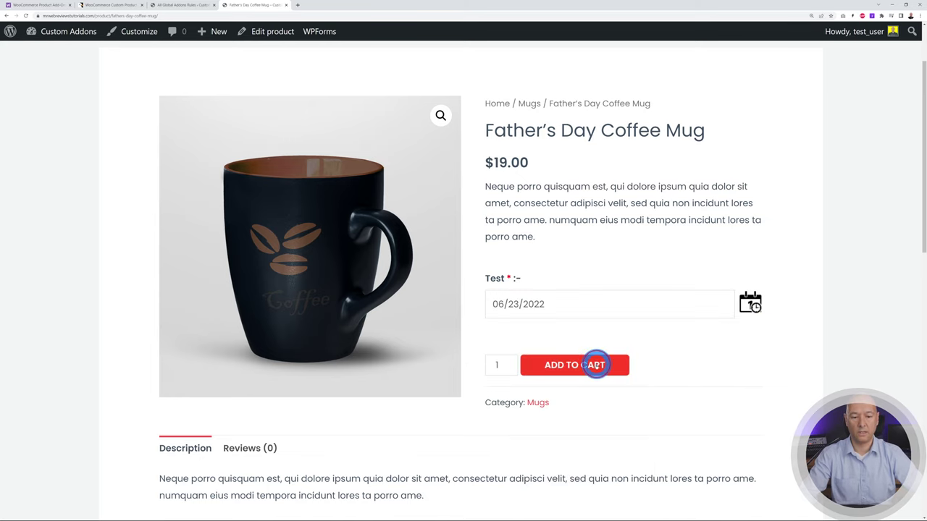
left_click(596, 364)
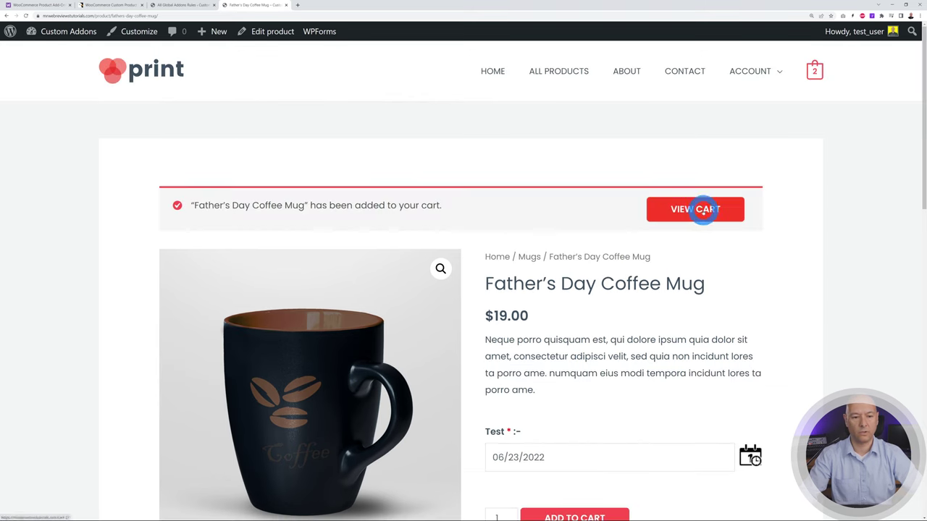
Check the cart shows the 06/23/2022 date and a $34.00 total
left_click(701, 209)
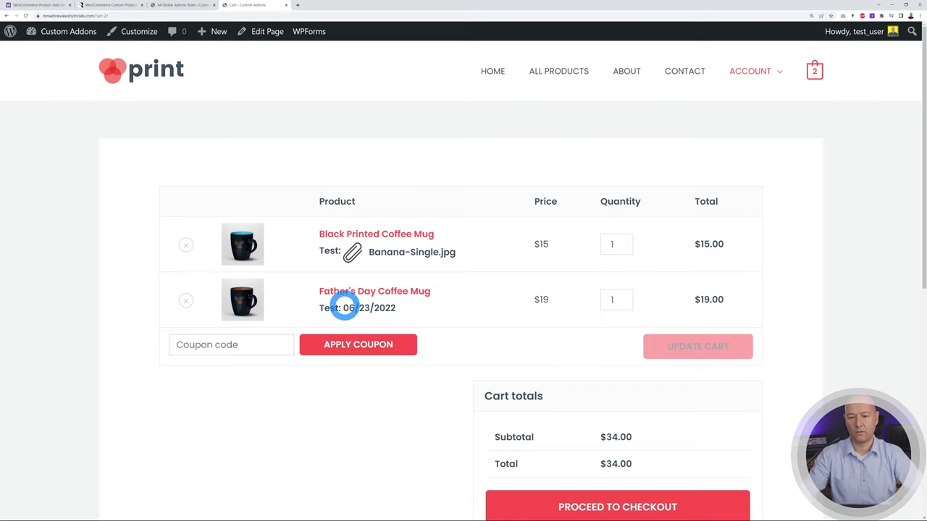
left_click_drag(343, 308, 419, 310)
left_click(482, 311)
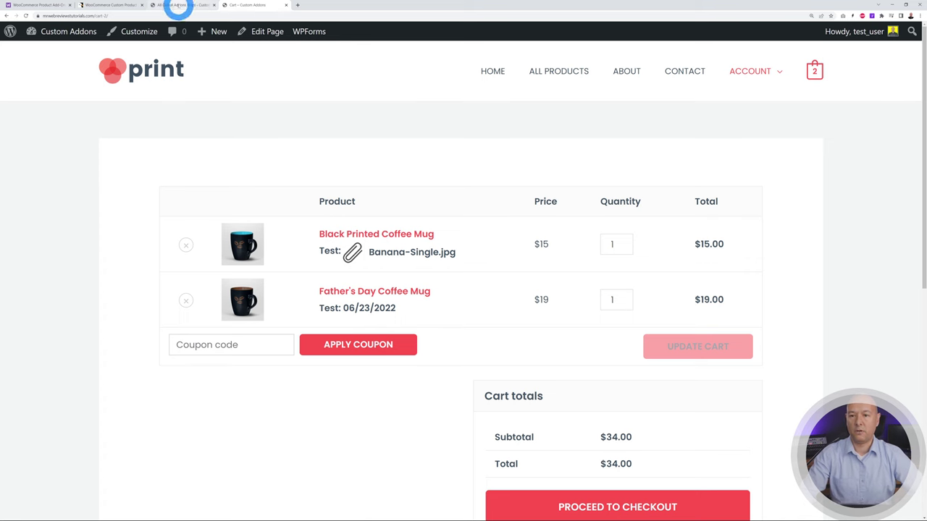
left_click(178, 5)
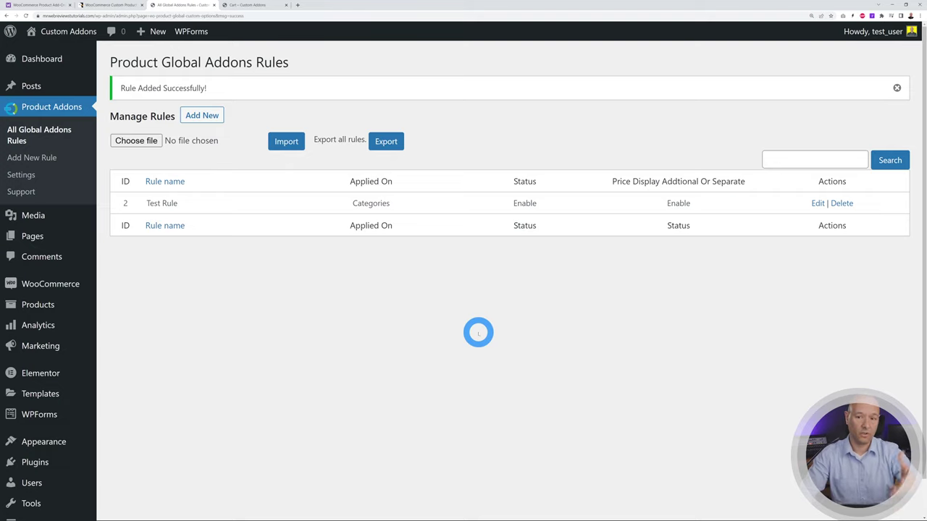
Compare CodeCanyon's $29 Custom Product Addons with the reviews of WooCommerce.com's $49-yearly Product Add-Ons
left_click(112, 5)
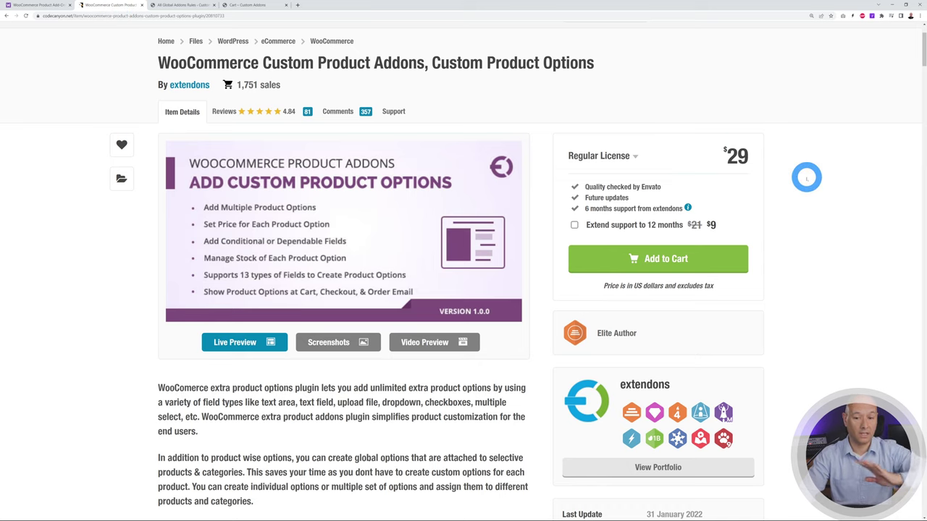
left_click(45, 5)
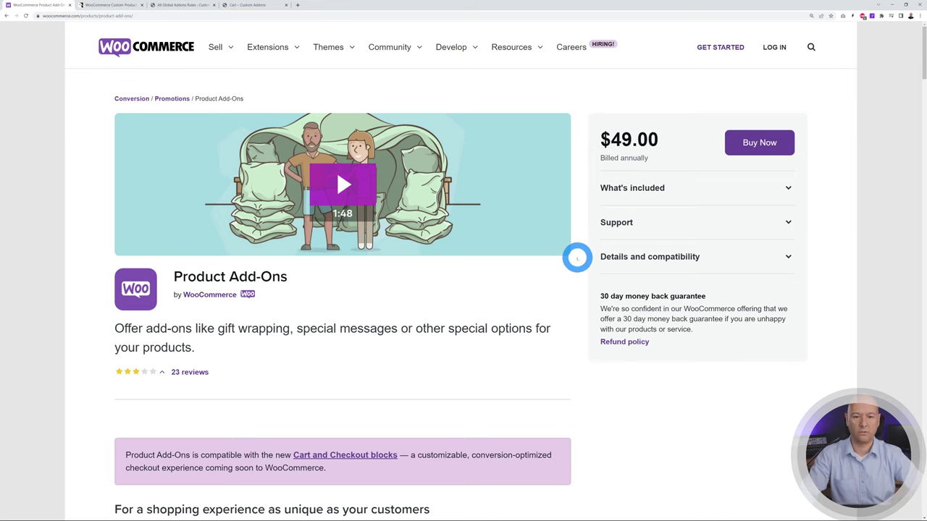
scroll(579, 256, "down", 20)
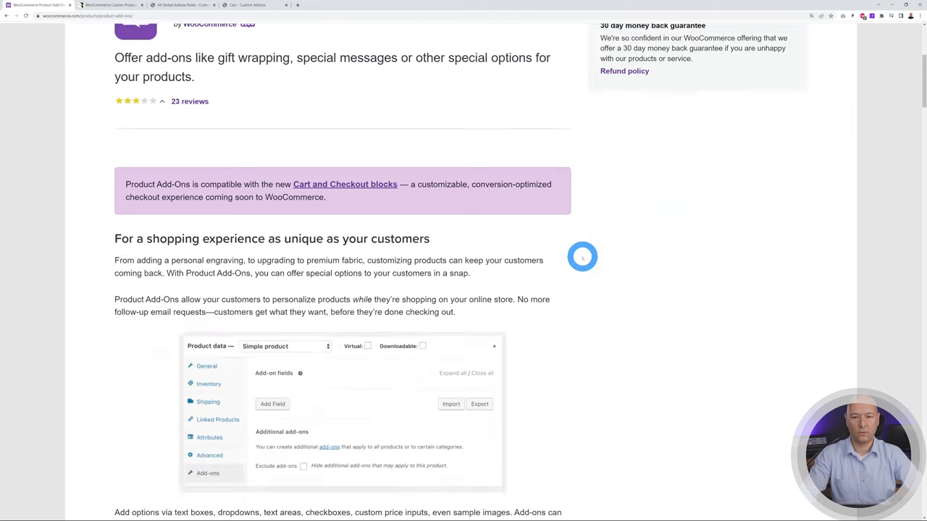
scroll(627, 256, "down", 15)
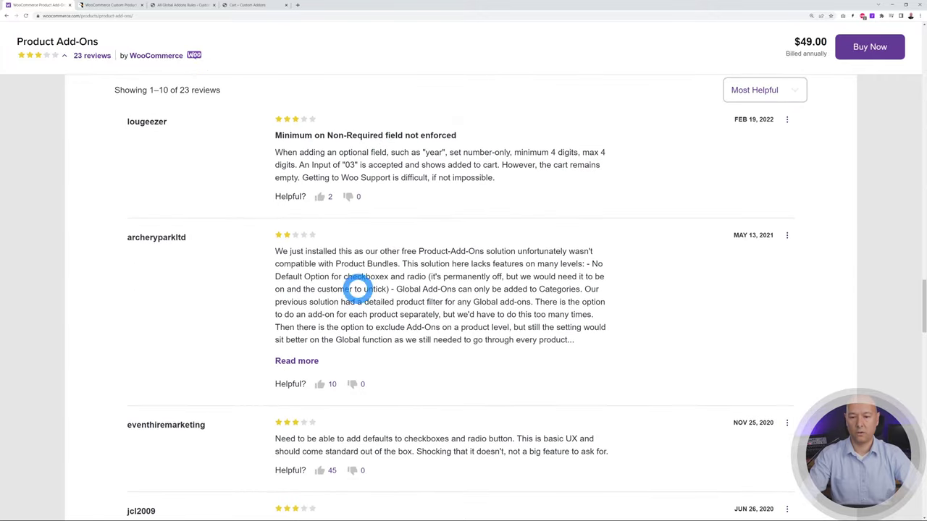
scroll(553, 333, "up", 2)
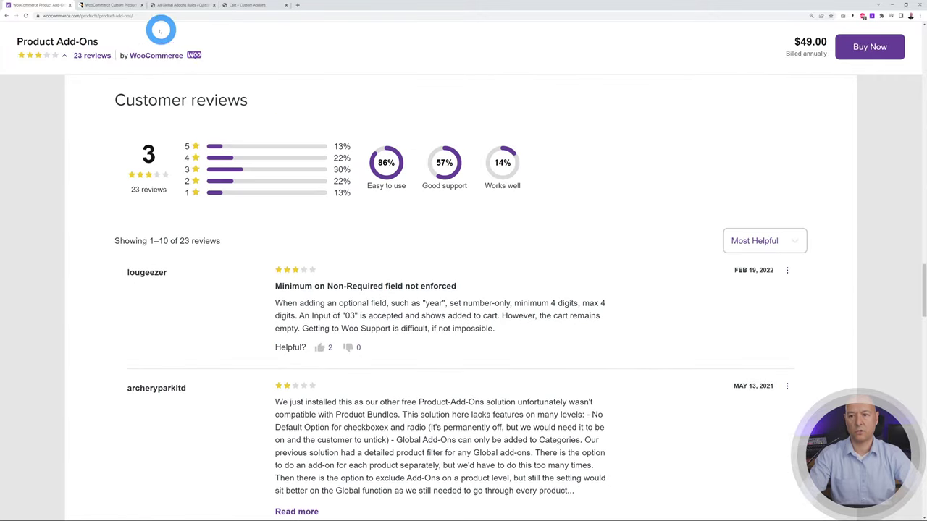
left_click(108, 5)
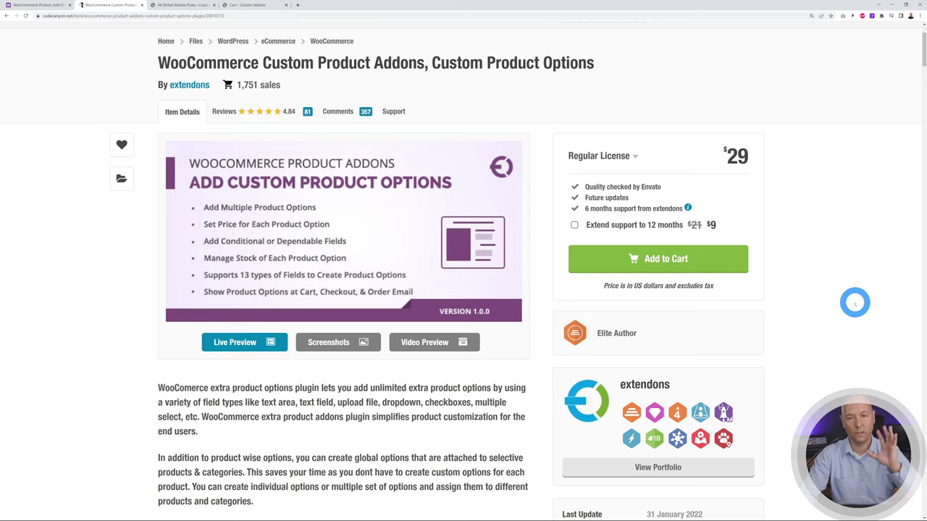